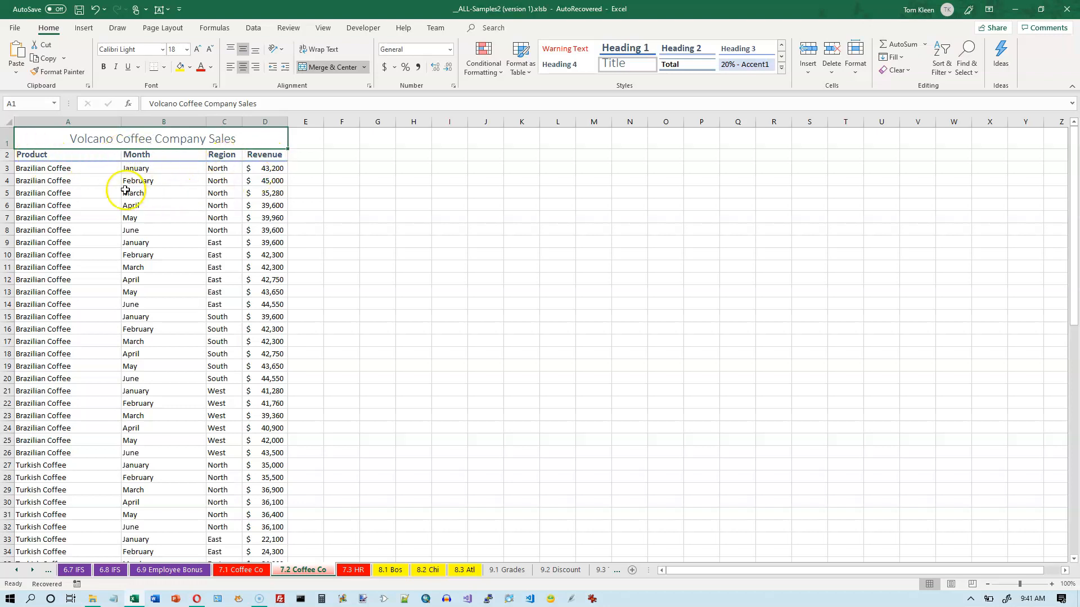
Step: Create a PivotTable of the coffee sales data on a new worksheet, with Product as rows and summed Revenue as values
{"action": "left_click", "coordinate": [88, 167]}
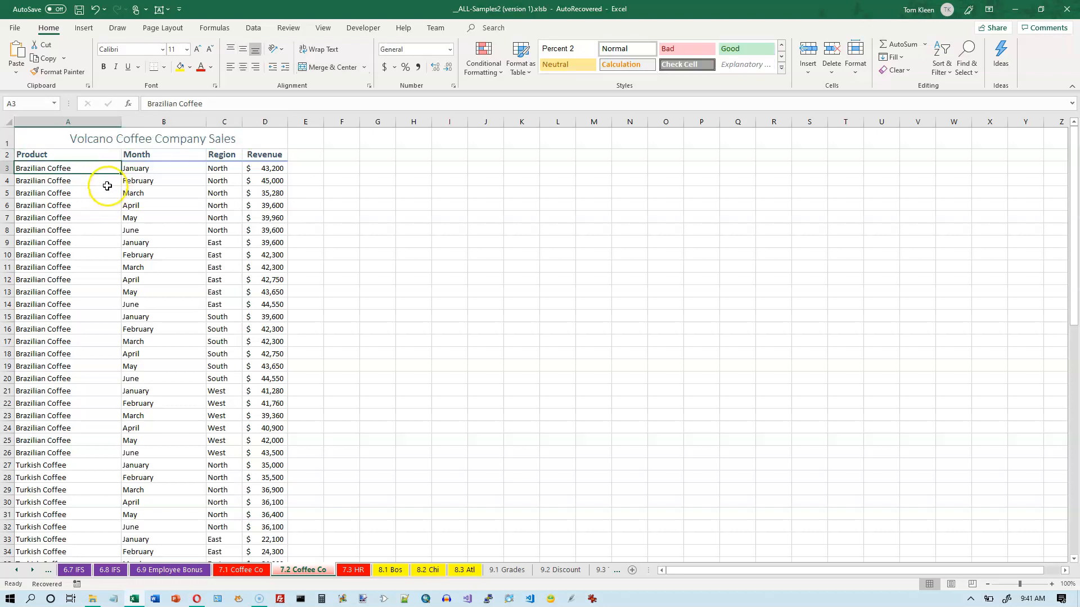
{"action": "left_click", "coordinate": [84, 28]}
{"action": "left_click", "coordinate": [22, 52]}
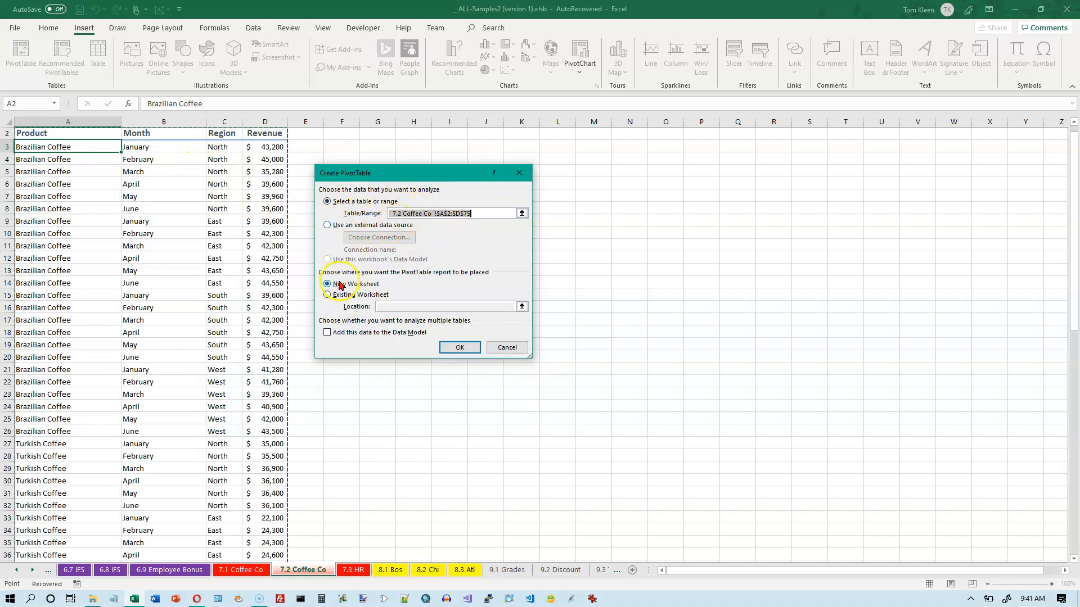
{"action": "left_click", "coordinate": [459, 348]}
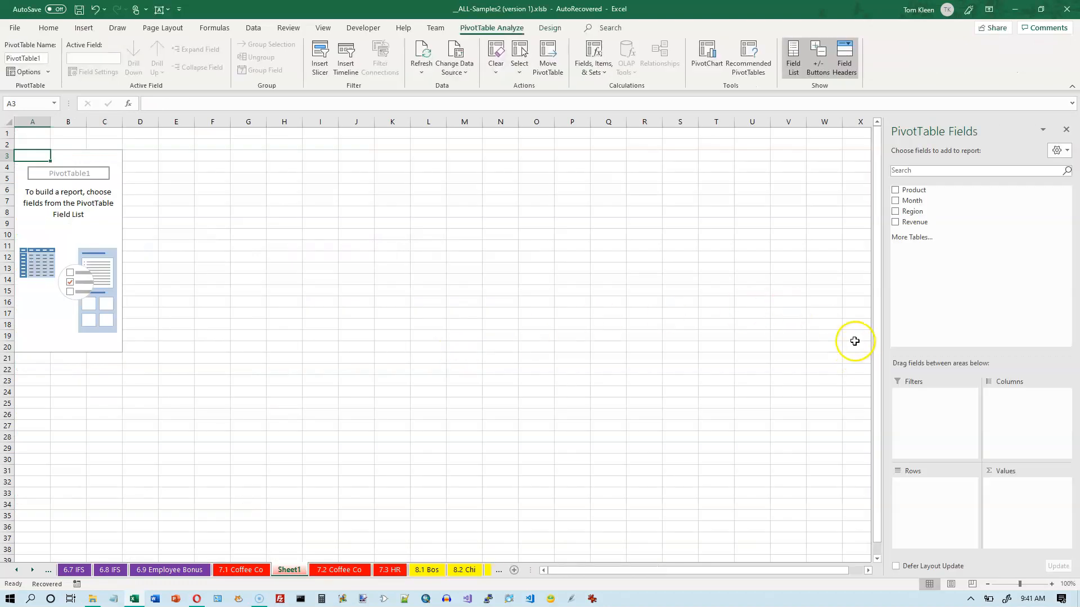
{"action": "left_click", "coordinate": [896, 191]}
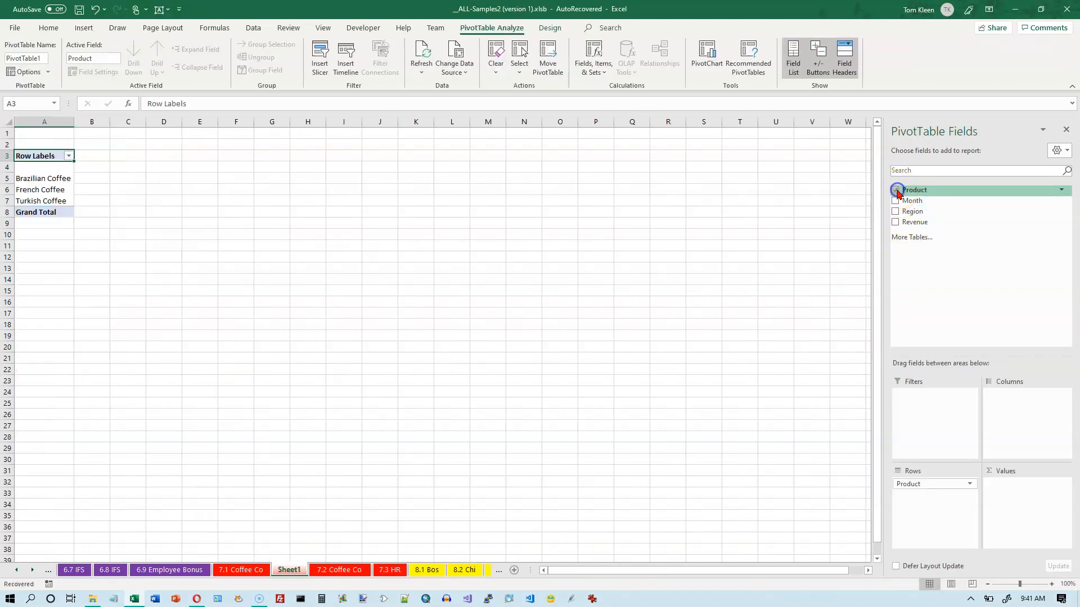
{"action": "left_click", "coordinate": [895, 222]}
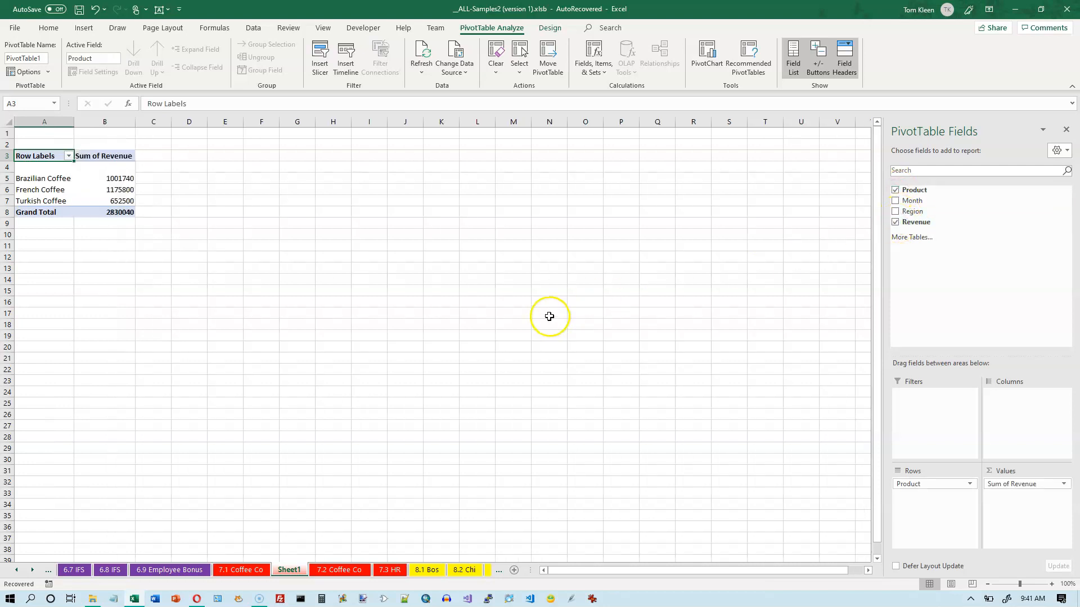
Step: Format column B of the PivotTable sheet as currency without decimal places
{"action": "left_click", "coordinate": [105, 122]}
{"action": "left_click", "coordinate": [384, 68]}
{"action": "left_click", "coordinate": [447, 67]}
{"action": "left_click", "coordinate": [448, 67]}
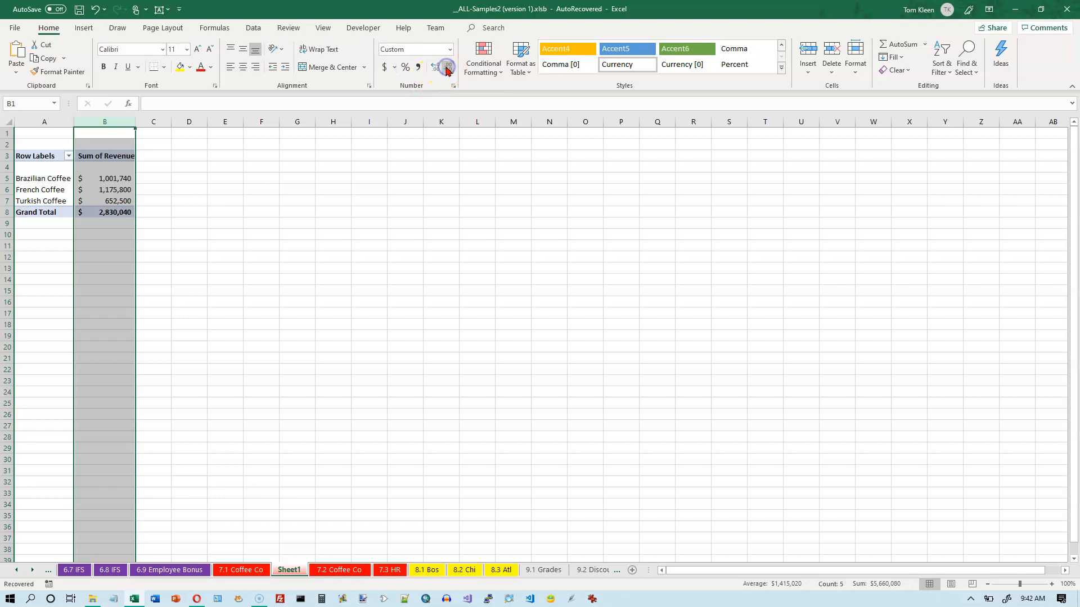
Step: Compare selecting cells inside and outside the PivotTable, and examine the blank row above Brazilian Coffee
{"action": "left_click", "coordinate": [52, 181]}
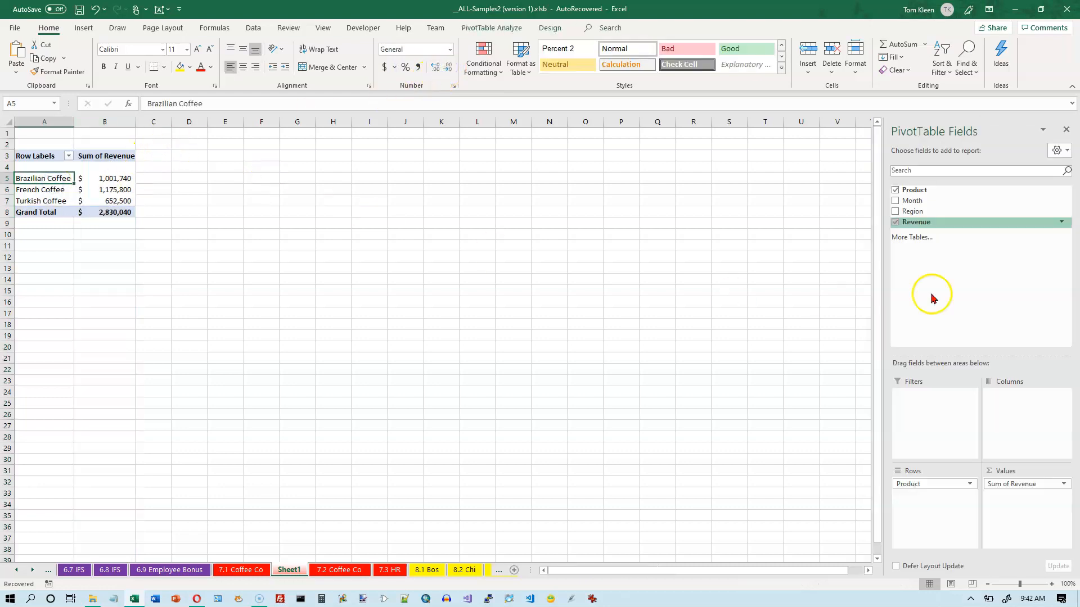
{"action": "left_click", "coordinate": [284, 168]}
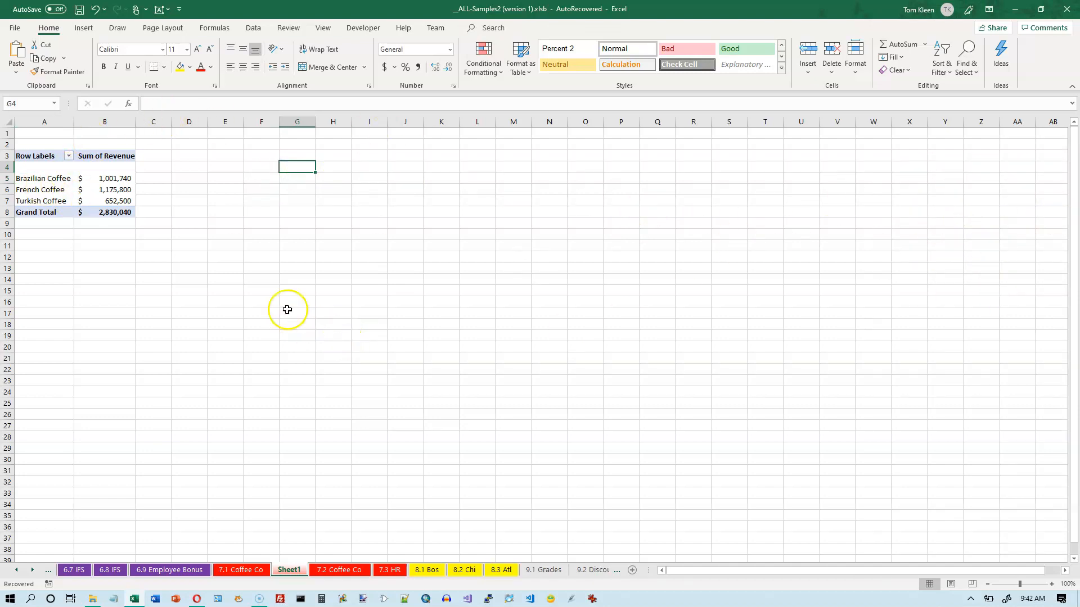
{"action": "left_click", "coordinate": [121, 182]}
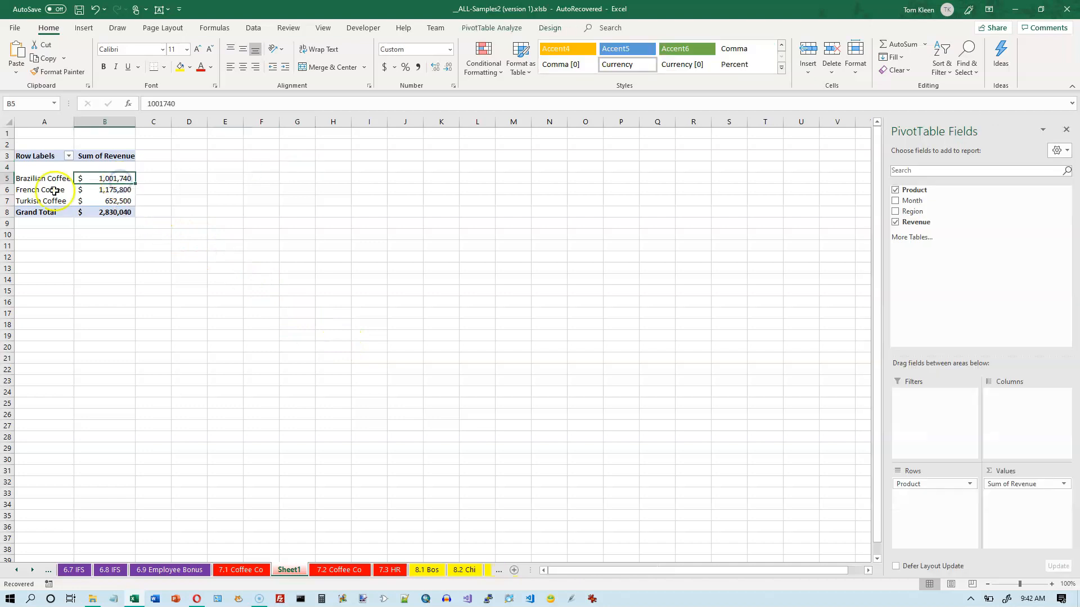
{"action": "left_click_drag", "start_coordinate": [37, 167], "coordinate": [111, 167]}
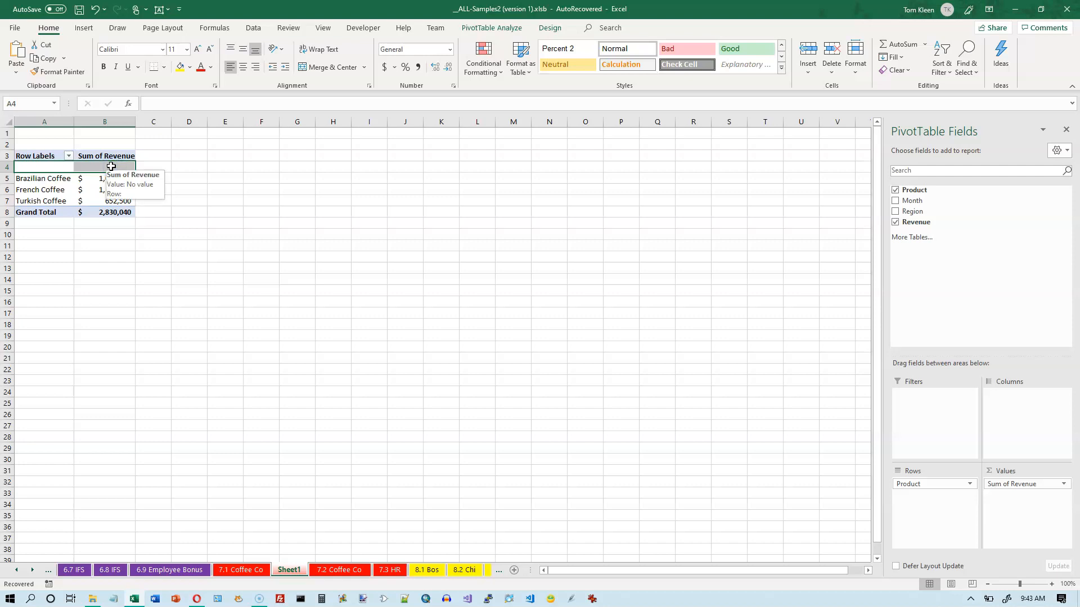
{"action": "left_click", "coordinate": [44, 179]}
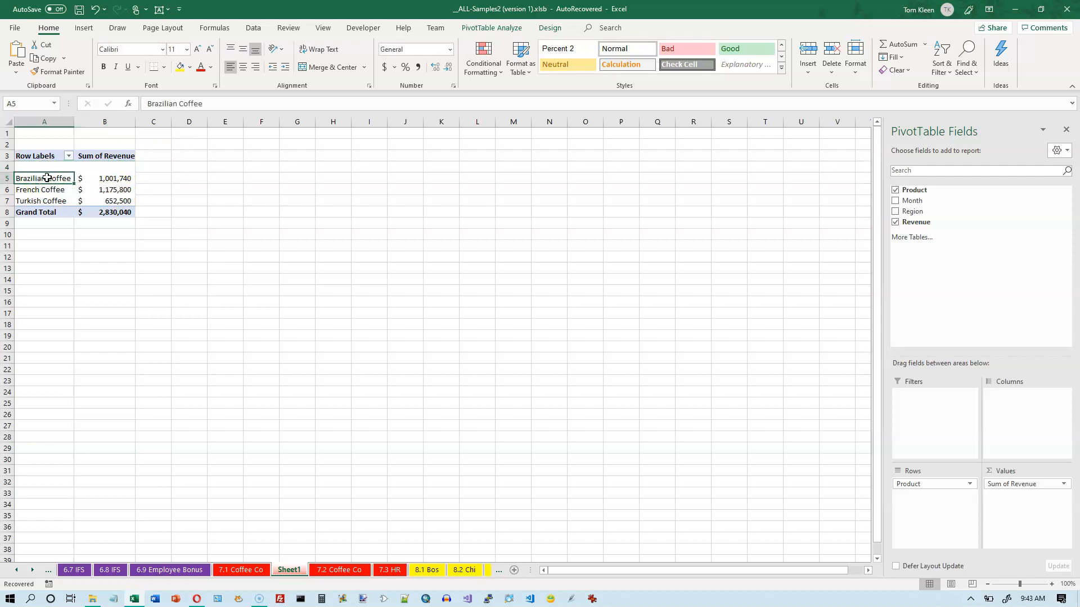
Step: Return to the 7.2 Coffee Co data and create another PivotTable on a new worksheet, limiting the source range to A2:D74
{"action": "left_click", "coordinate": [330, 570]}
{"action": "scroll", "coordinate": [238, 319], "scroll_direction": "up", "scroll_amount": 20}
{"action": "left_click", "coordinate": [60, 168]}
{"action": "scroll", "coordinate": [175, 336], "scroll_direction": "down", "scroll_amount": 16}
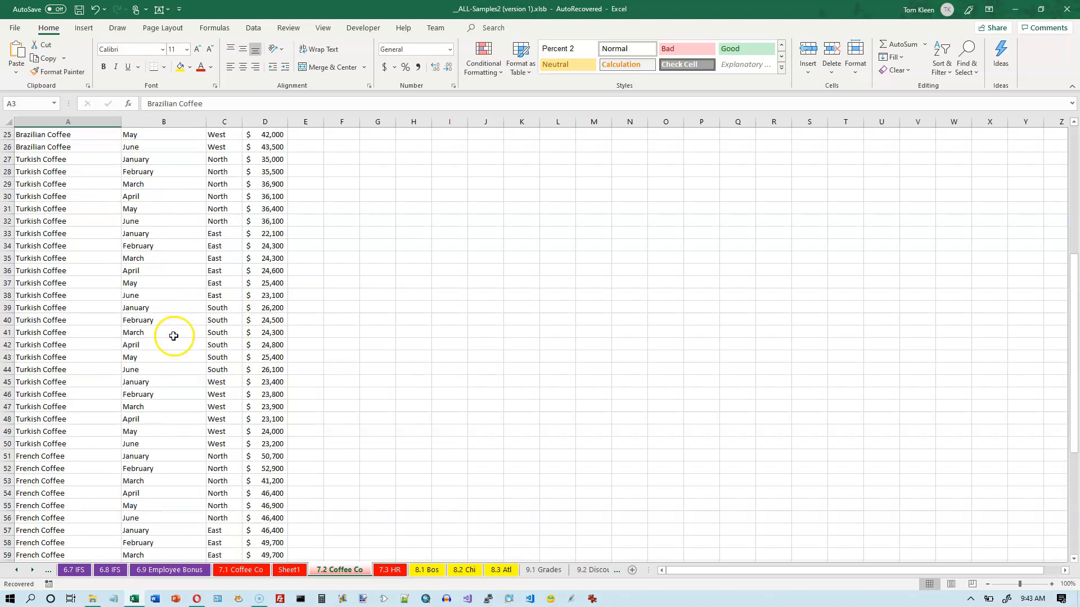
{"action": "scroll", "coordinate": [76, 393], "scroll_direction": "up", "scroll_amount": 16}
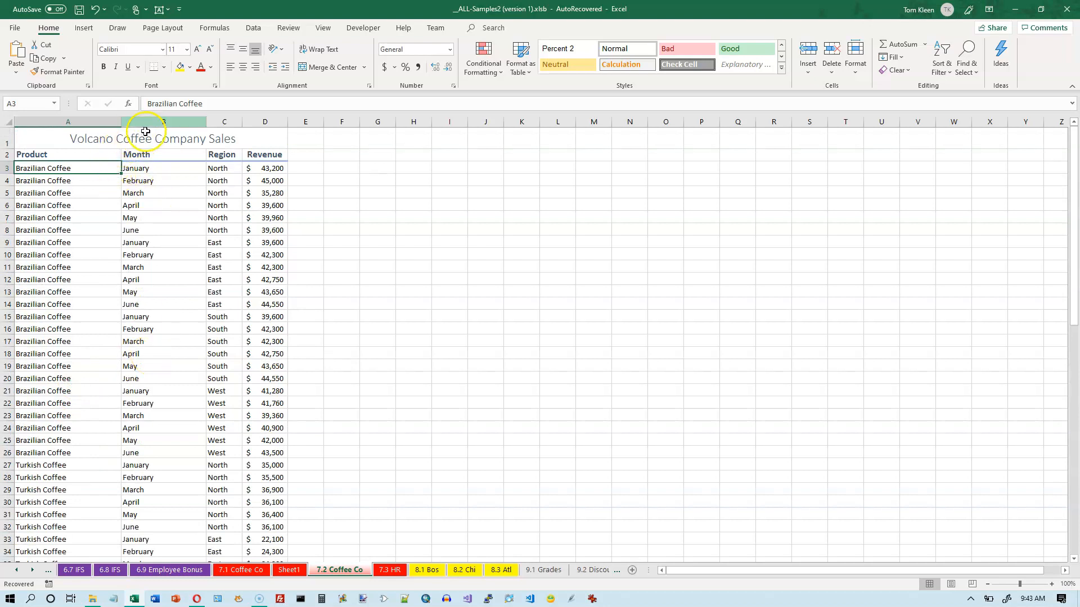
{"action": "left_click", "coordinate": [83, 28]}
{"action": "left_click", "coordinate": [31, 62]}
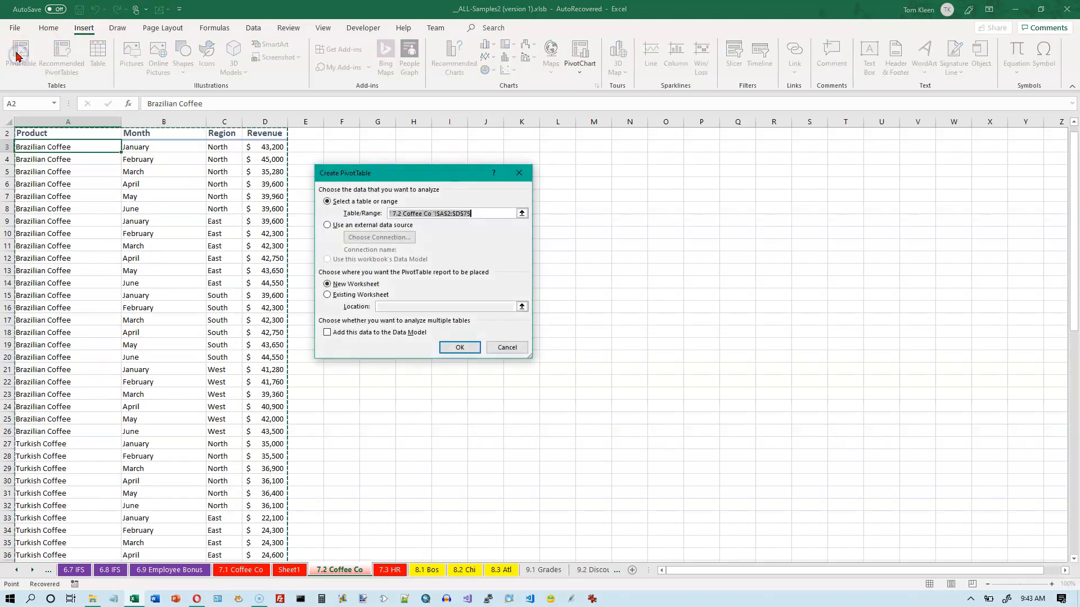
{"action": "left_click", "coordinate": [478, 213]}
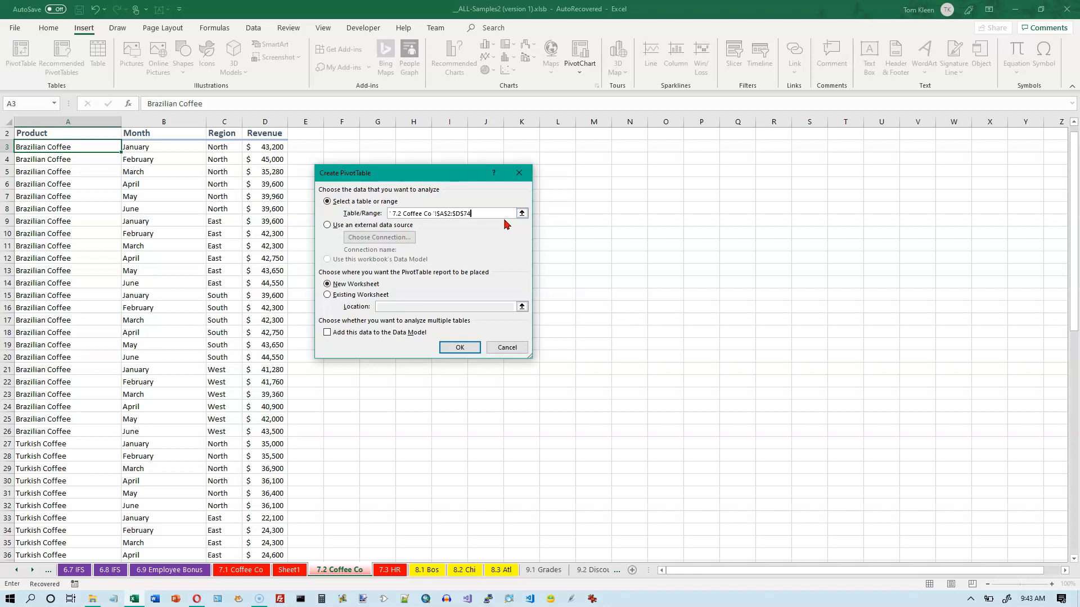
{"action": "left_click", "coordinate": [460, 347]}
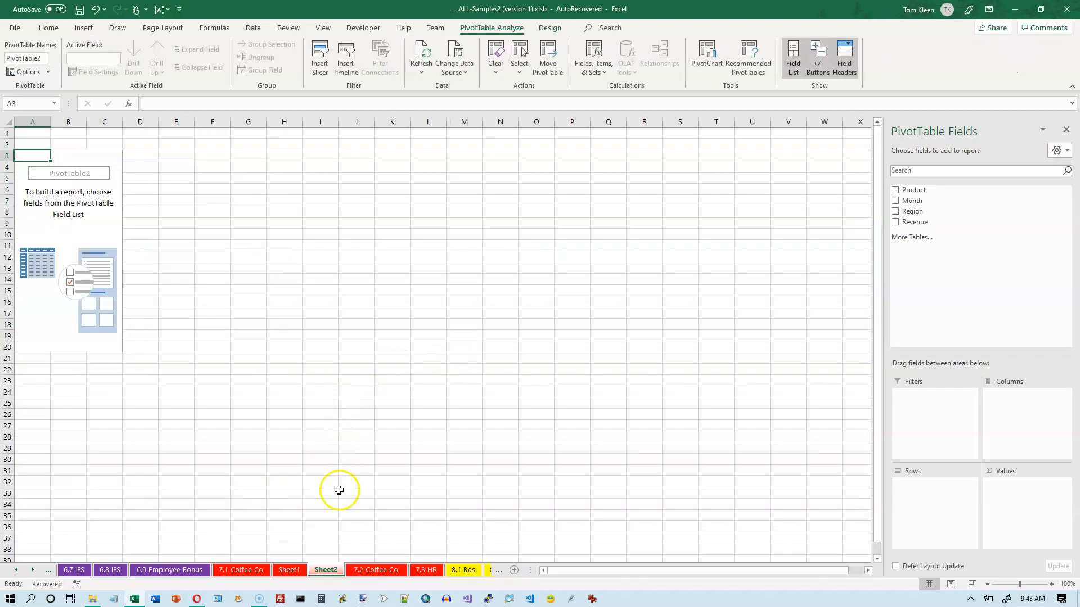
Step: Delete Sheet1, which holds the first PivotTable
{"action": "left_click", "coordinate": [297, 574]}
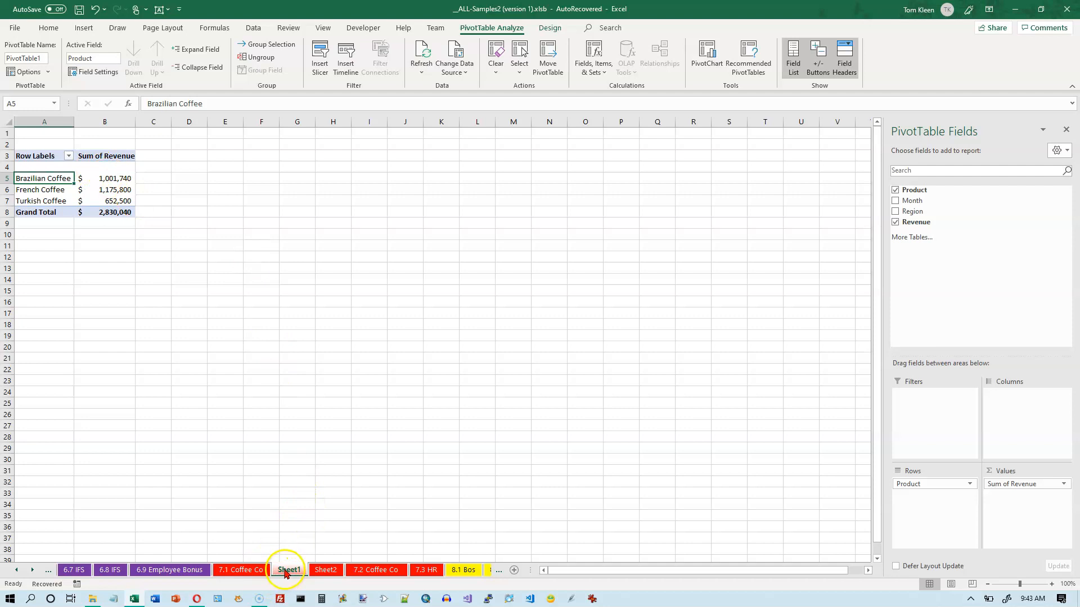
{"action": "right_click", "coordinate": [286, 574]}
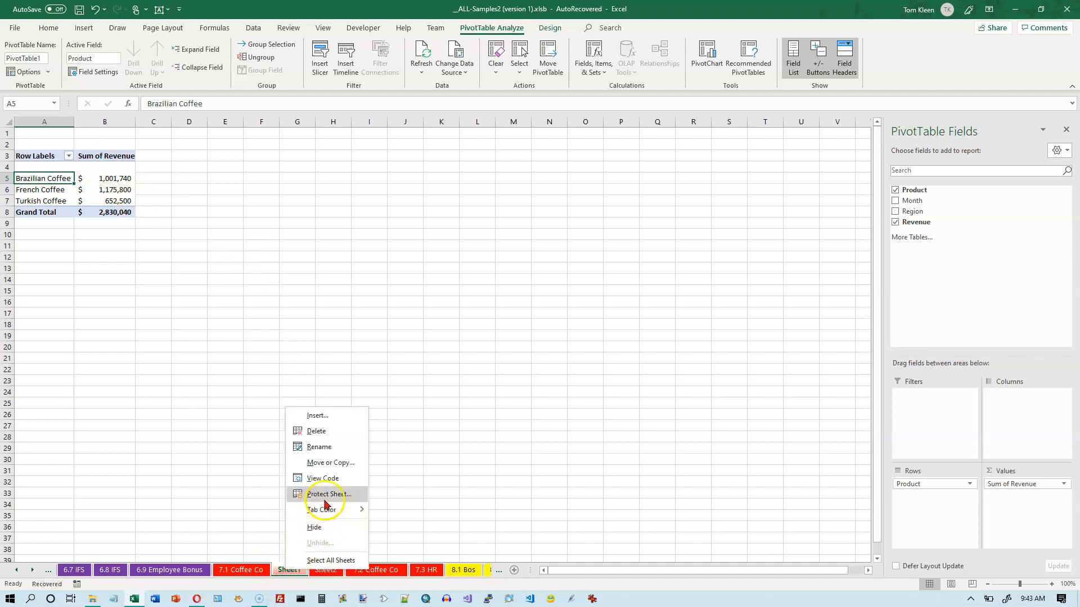
{"action": "left_click", "coordinate": [320, 432]}
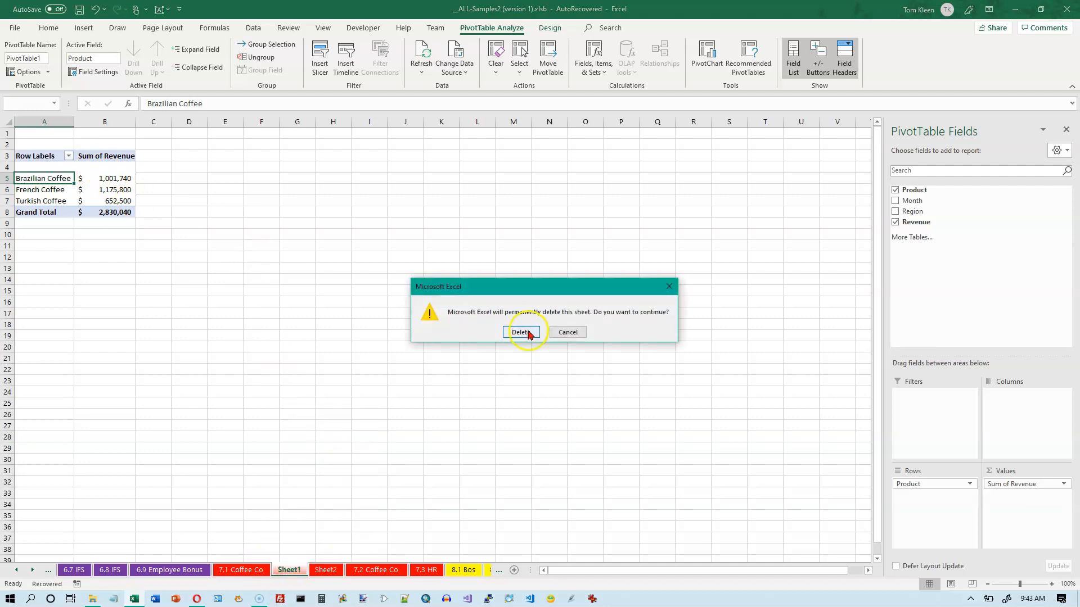
{"action": "left_click", "coordinate": [522, 332]}
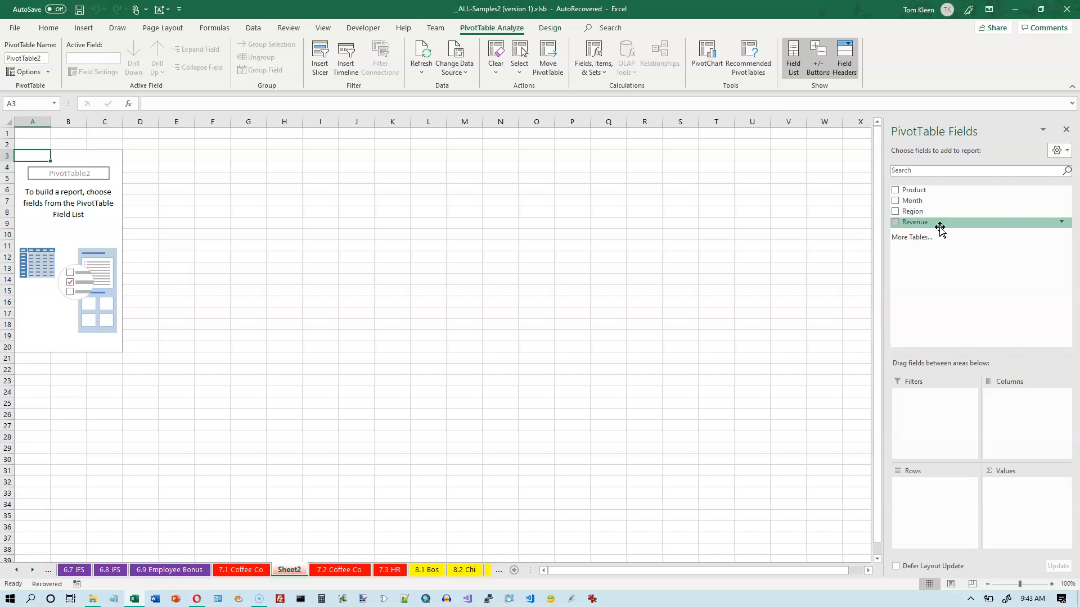
Step: Add Product as rows and summed Revenue as values to the new PivotTable, and format column B as currency without decimals
{"action": "left_click", "coordinate": [896, 191]}
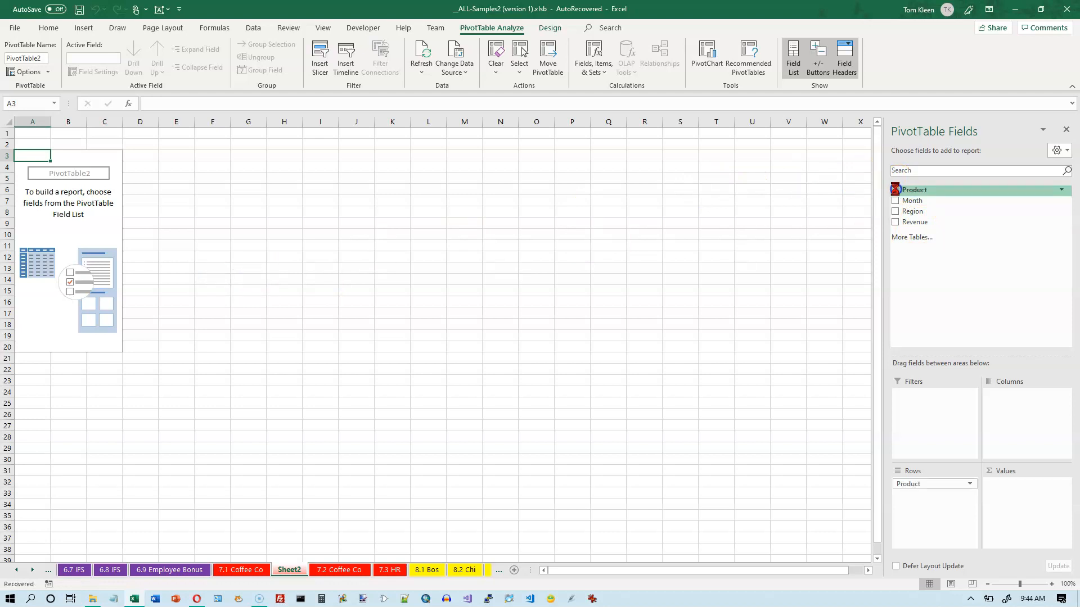
{"action": "left_click", "coordinate": [896, 222]}
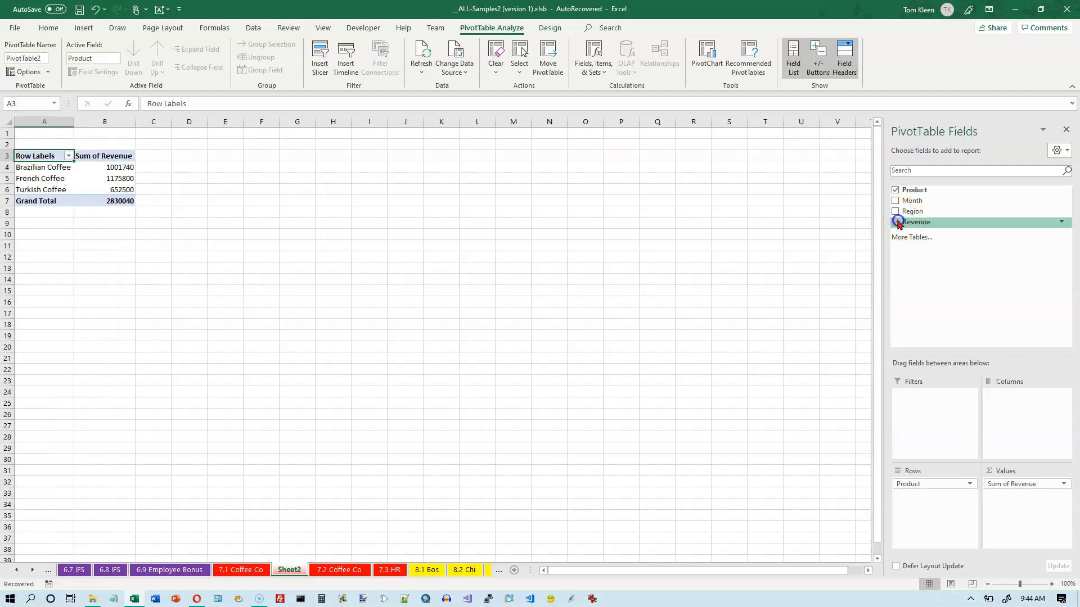
{"action": "left_click", "coordinate": [112, 120]}
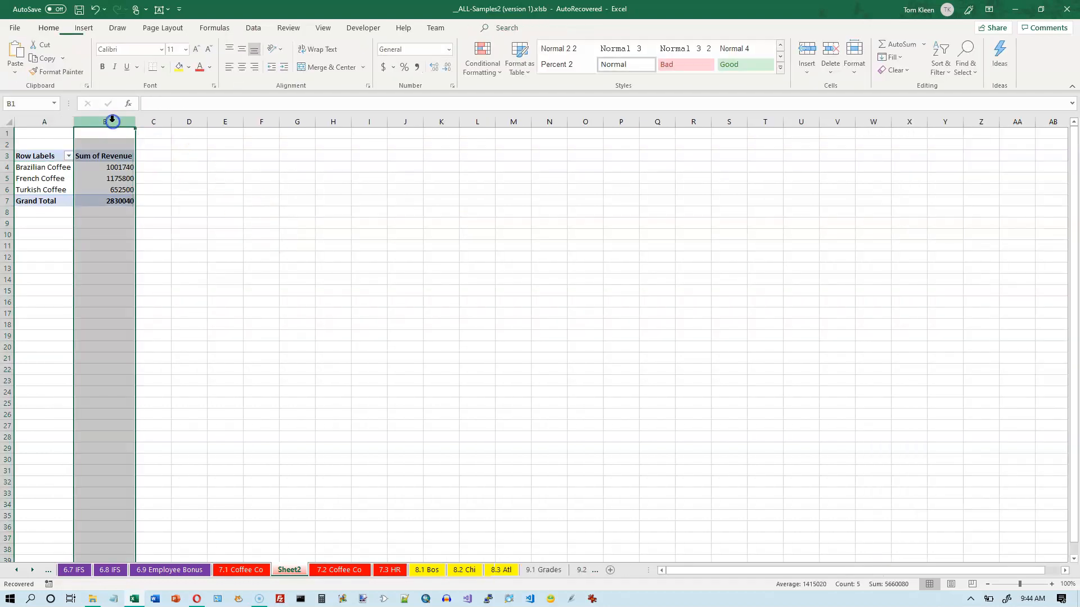
{"action": "left_click", "coordinate": [384, 66]}
{"action": "left_click", "coordinate": [448, 67]}
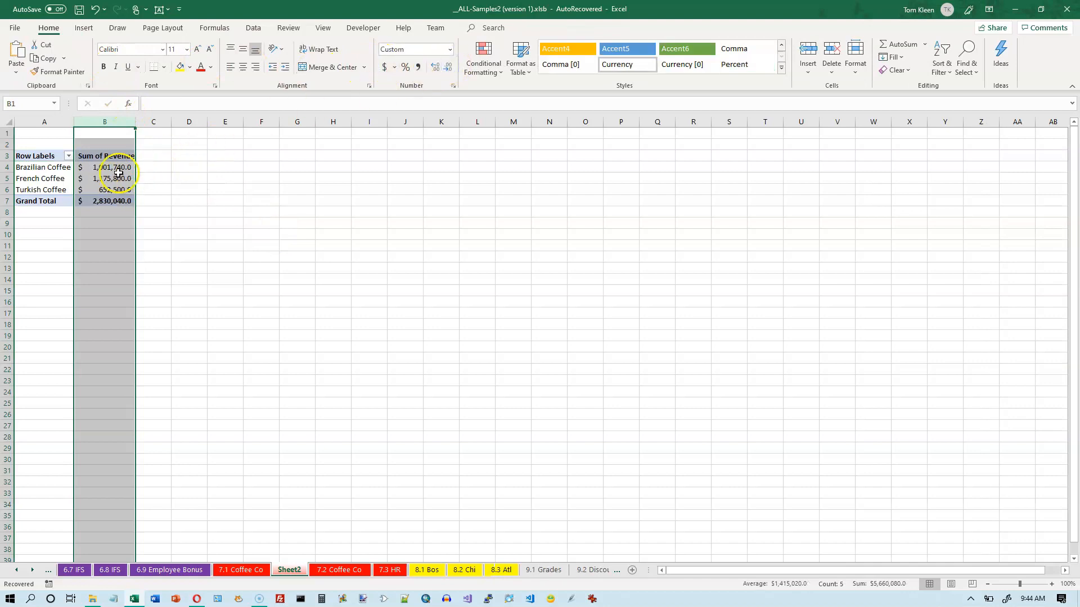
{"action": "left_click", "coordinate": [448, 67]}
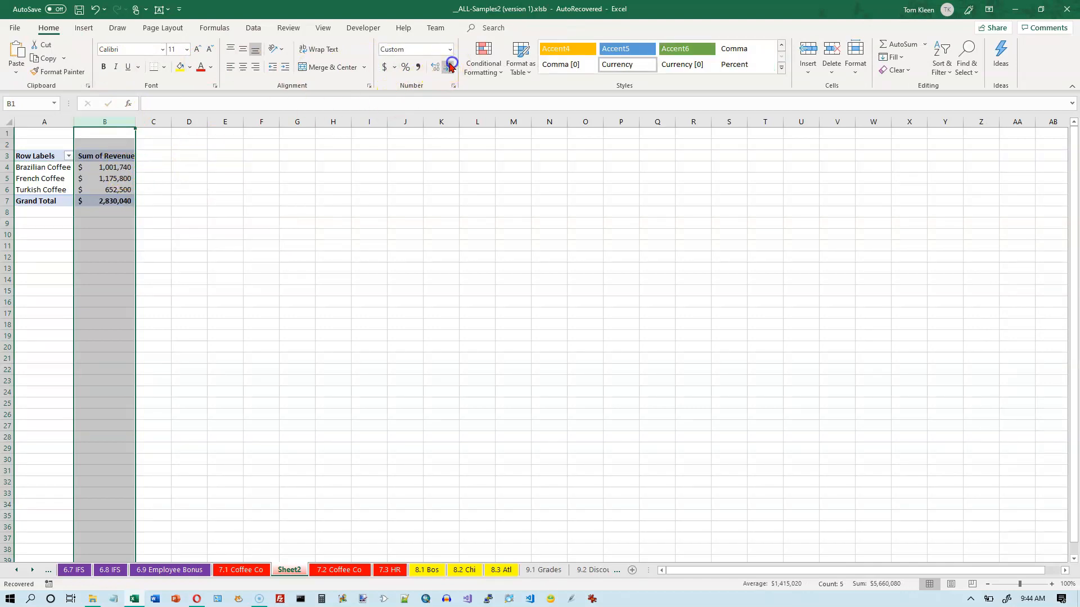
Step: Sort the PivotTable's products by Sum of Revenue from largest to smallest
{"action": "left_click", "coordinate": [87, 167]}
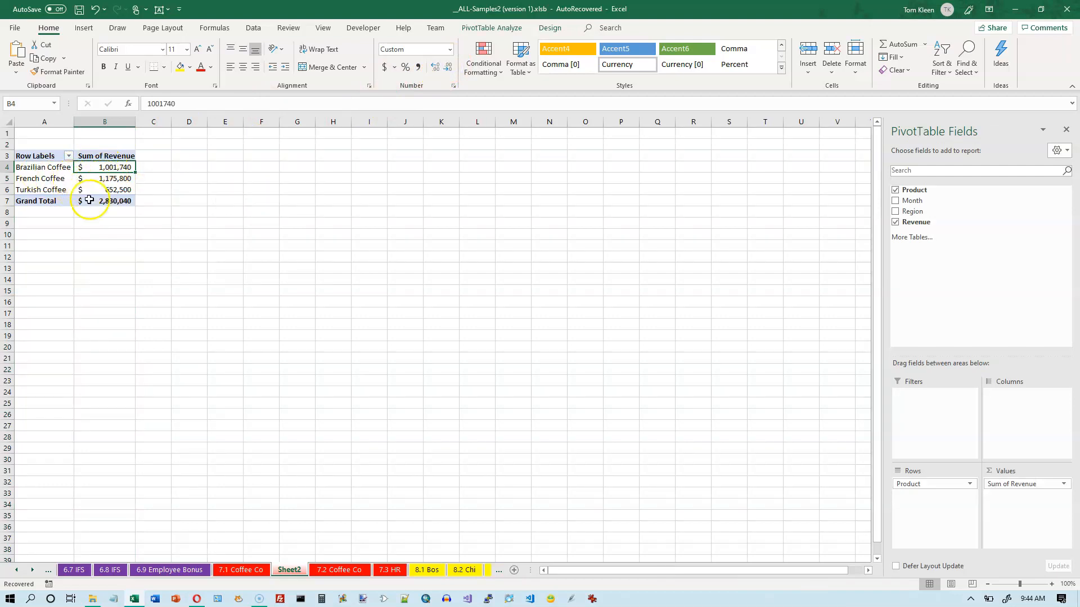
{"action": "mouse_move", "coordinate": [82, 194]}
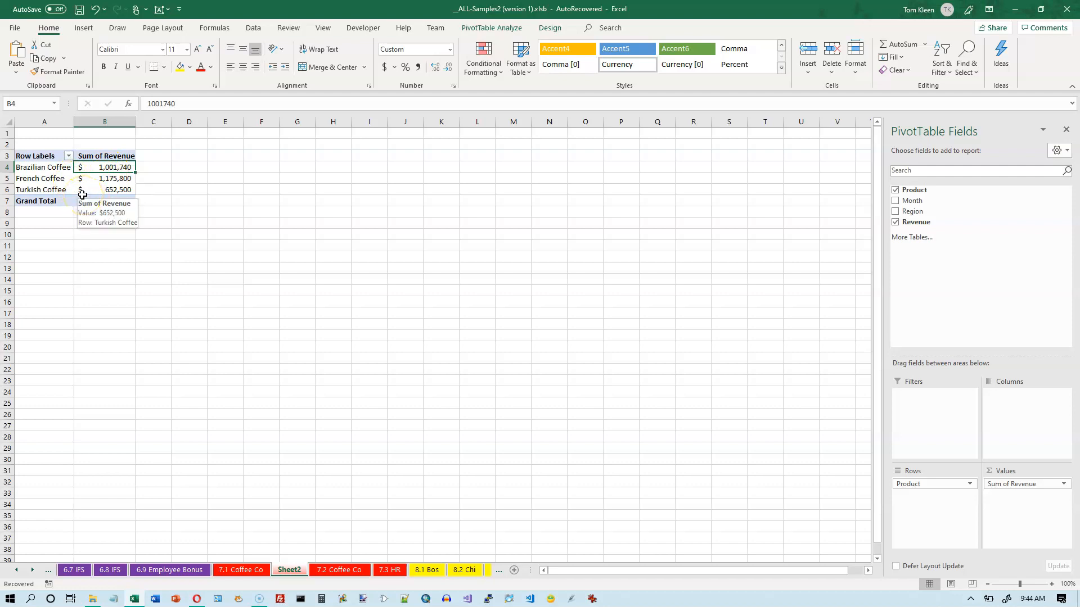
{"action": "left_click", "coordinate": [50, 168]}
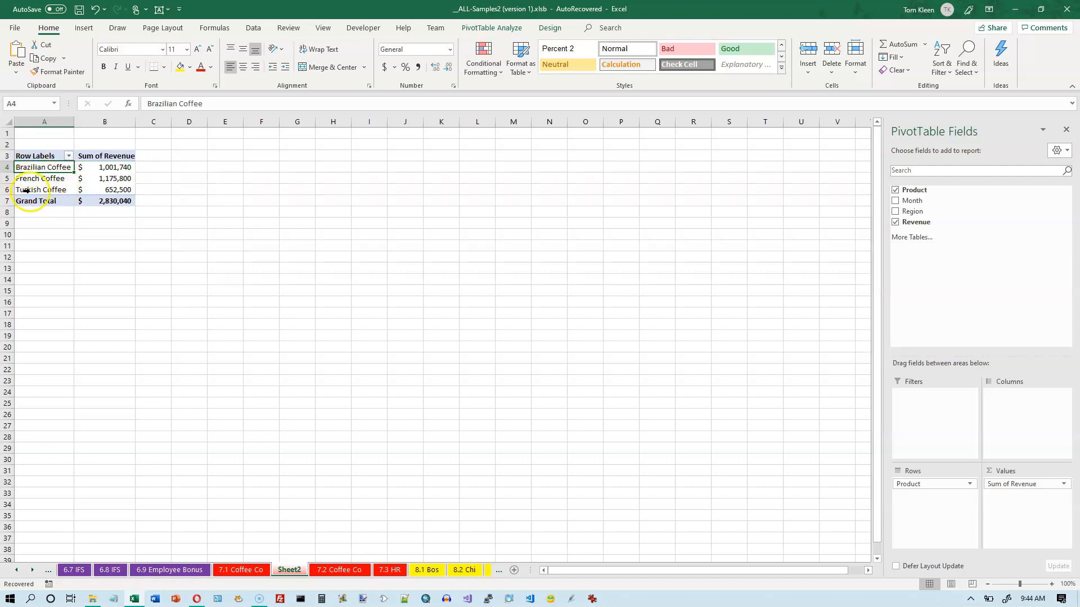
{"action": "left_click", "coordinate": [110, 168]}
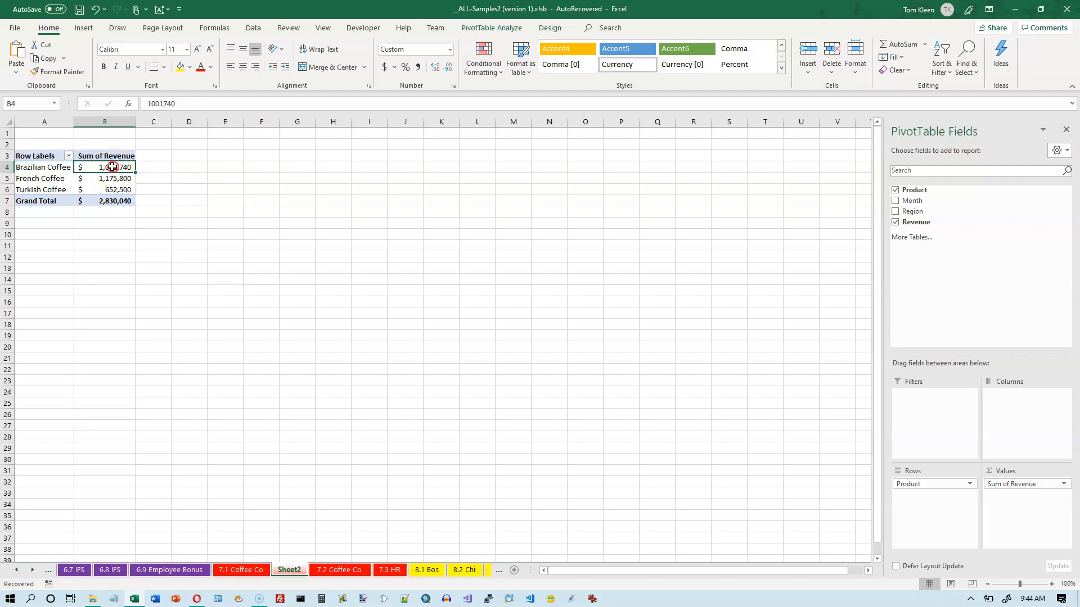
{"action": "right_click", "coordinate": [112, 167]}
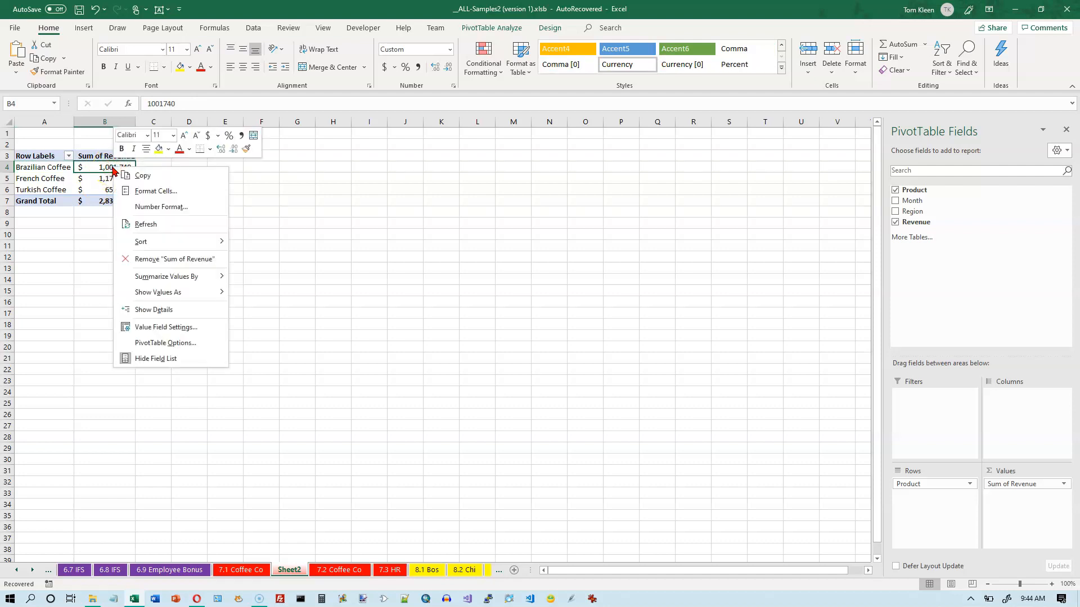
{"action": "left_click", "coordinate": [154, 241]}
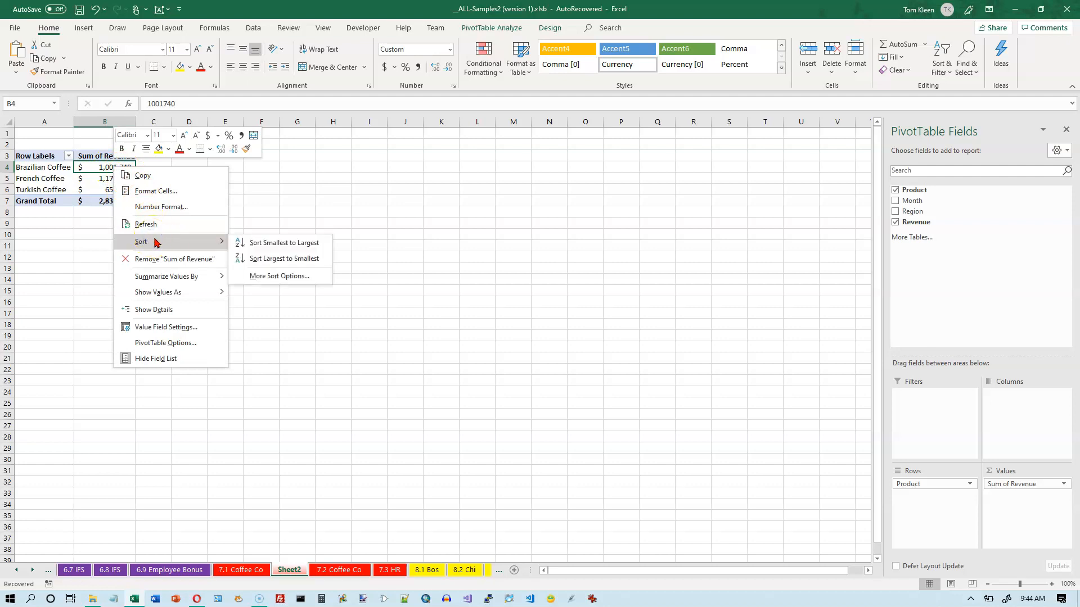
{"action": "left_click", "coordinate": [283, 262]}
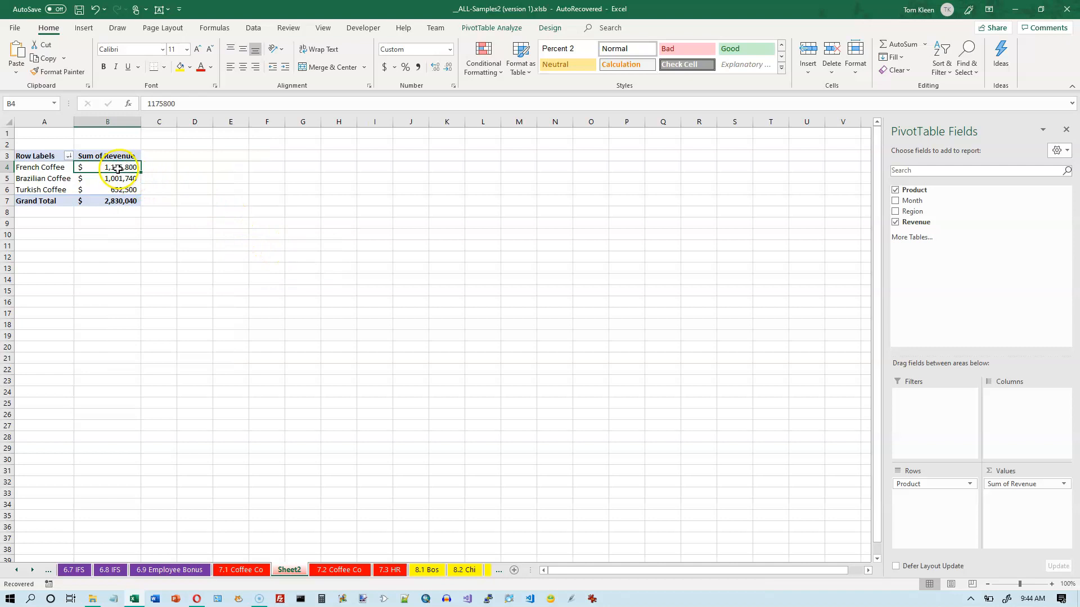
{"action": "mouse_move", "coordinate": [117, 169]}
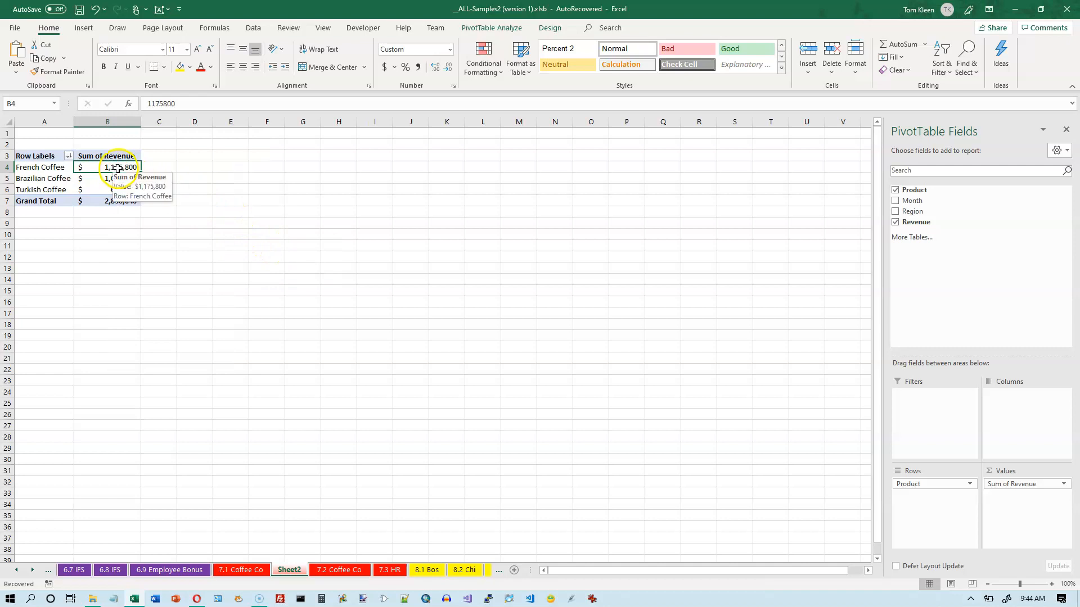
Step: Add Month to the PivotTable rows beneath Product to break each coffee's revenue down by month
{"action": "left_click", "coordinate": [252, 28]}
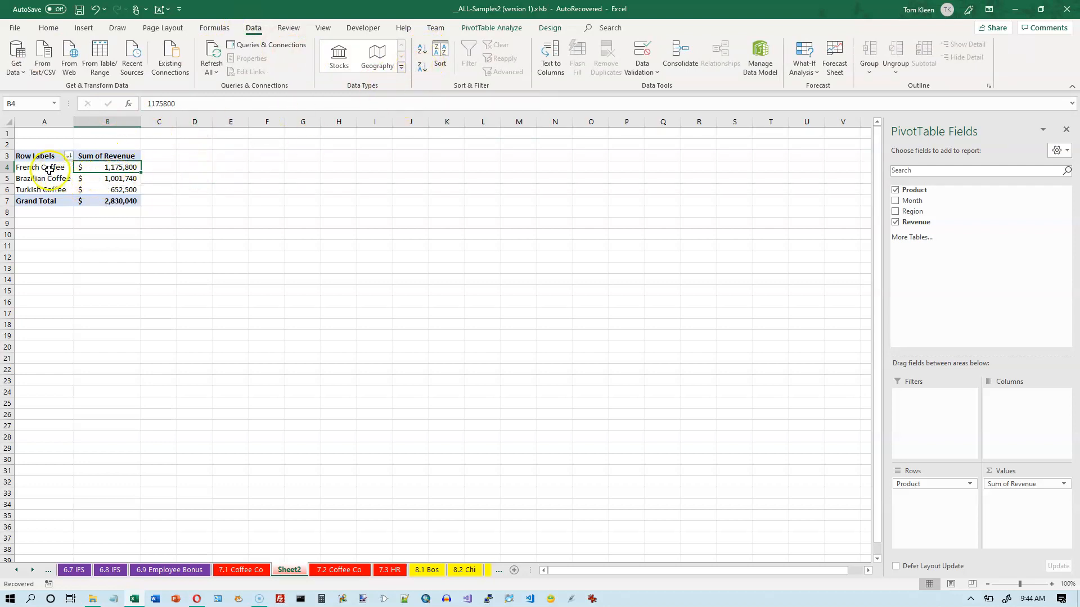
{"action": "left_click", "coordinate": [895, 201]}
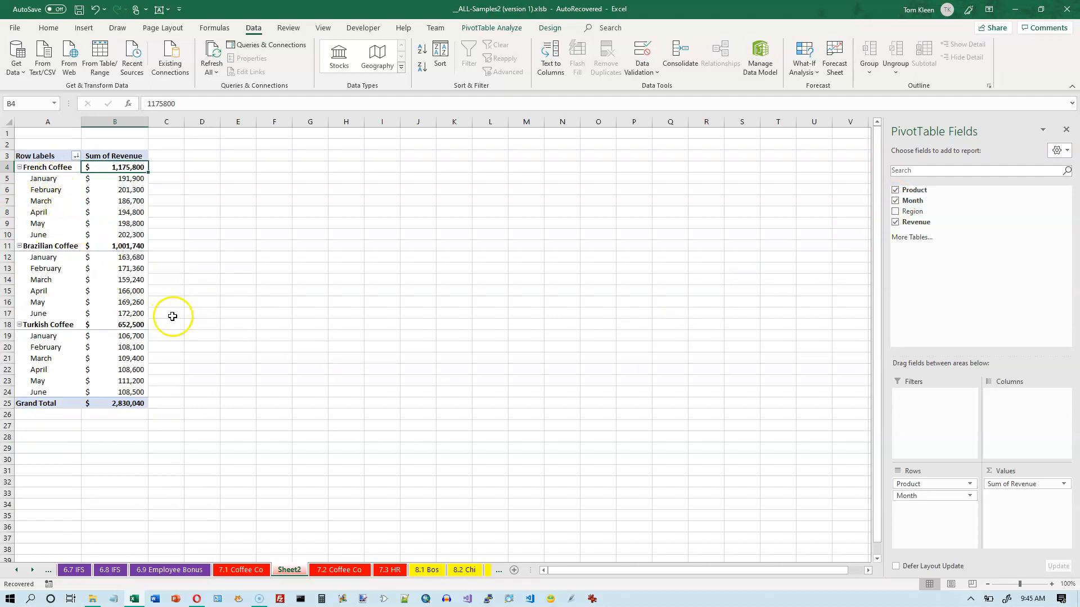
Step: Examine the revenue subtotals of French, Brazilian and Turkish Coffee and the order of their months in the PivotTable
{"action": "left_click_drag", "start_coordinate": [930, 500], "coordinate": [916, 488]}
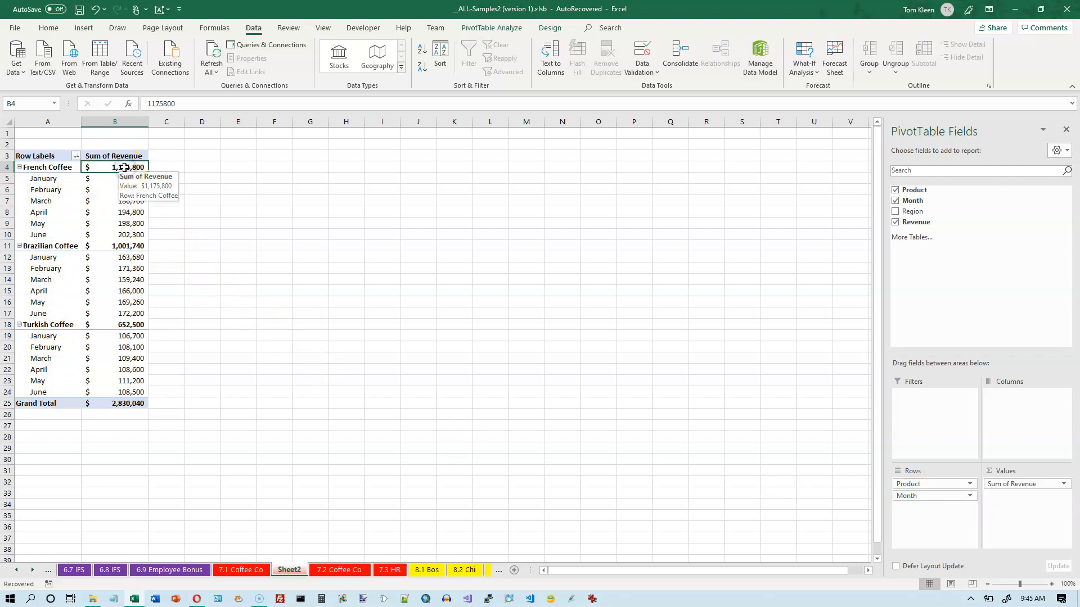
{"action": "left_click", "coordinate": [124, 246]}
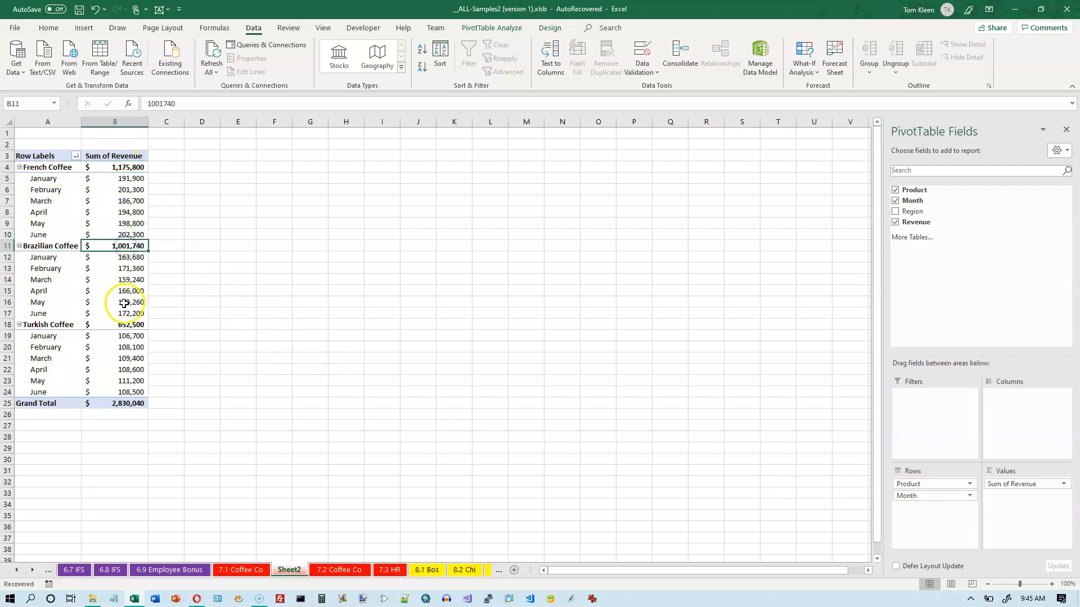
{"action": "left_click", "coordinate": [115, 169]}
{"action": "left_click", "coordinate": [111, 246]}
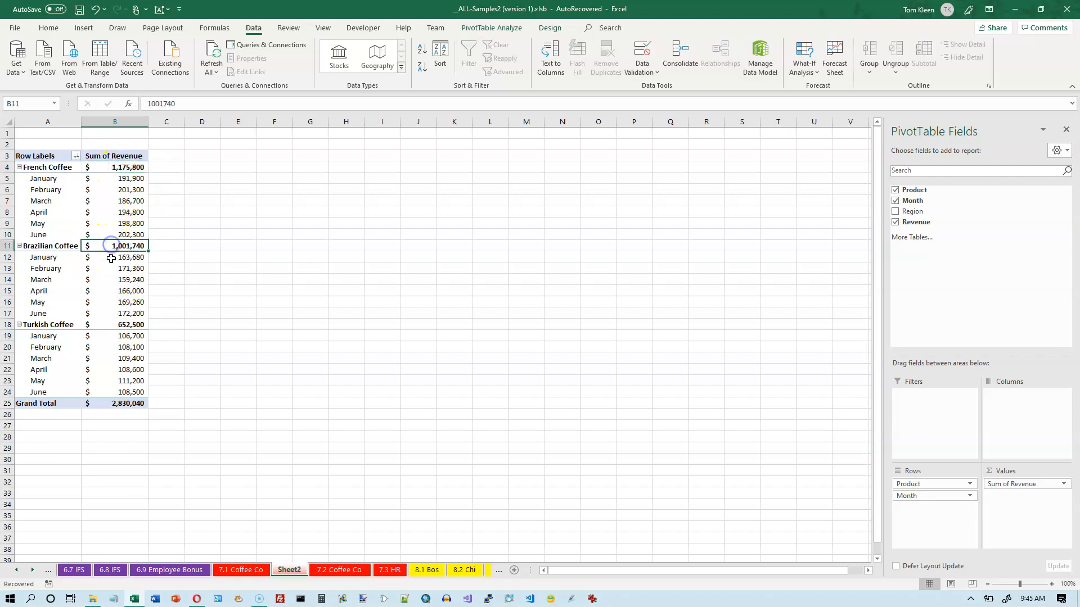
{"action": "left_click", "coordinate": [126, 325]}
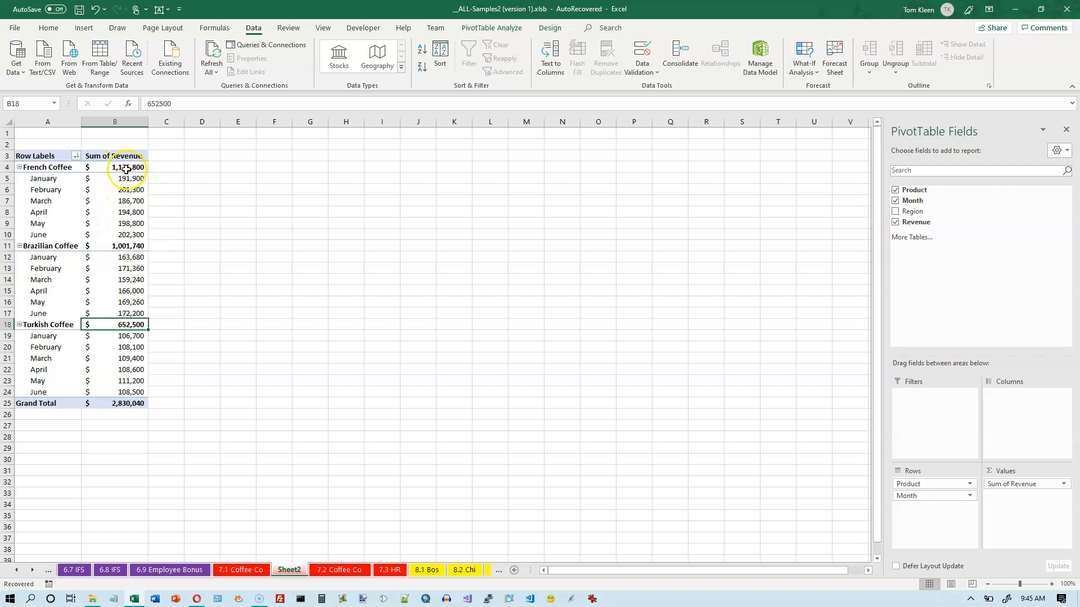
{"action": "mouse_move", "coordinate": [126, 169]}
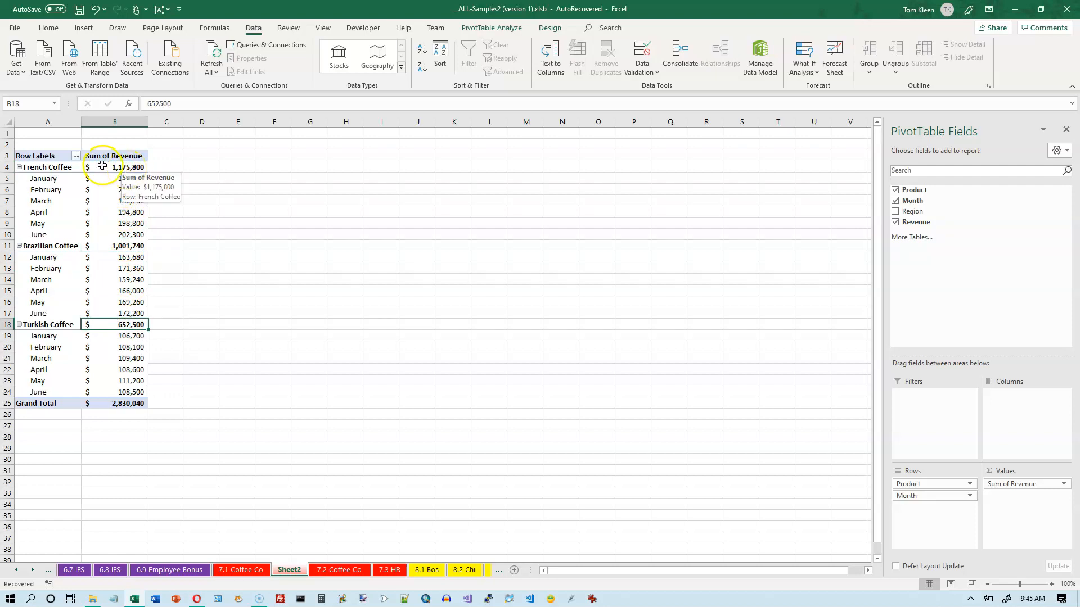
{"action": "mouse_move", "coordinate": [68, 170]}
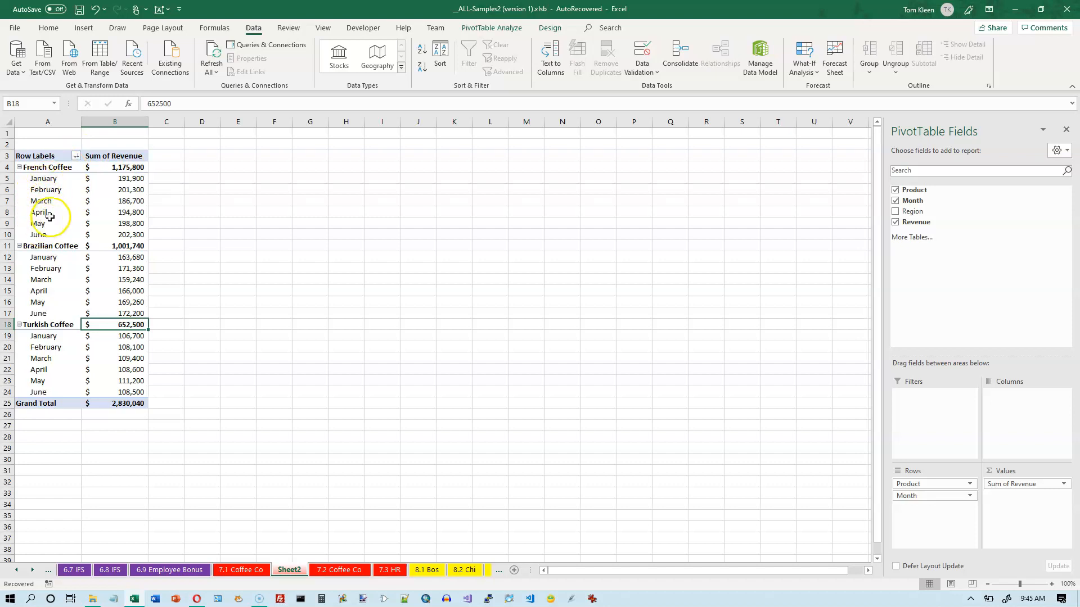
Step: Sort the PivotTable's months in descending order (Z to A) so each coffee runs from June to January
{"action": "left_click", "coordinate": [66, 178]}
{"action": "right_click", "coordinate": [66, 178]}
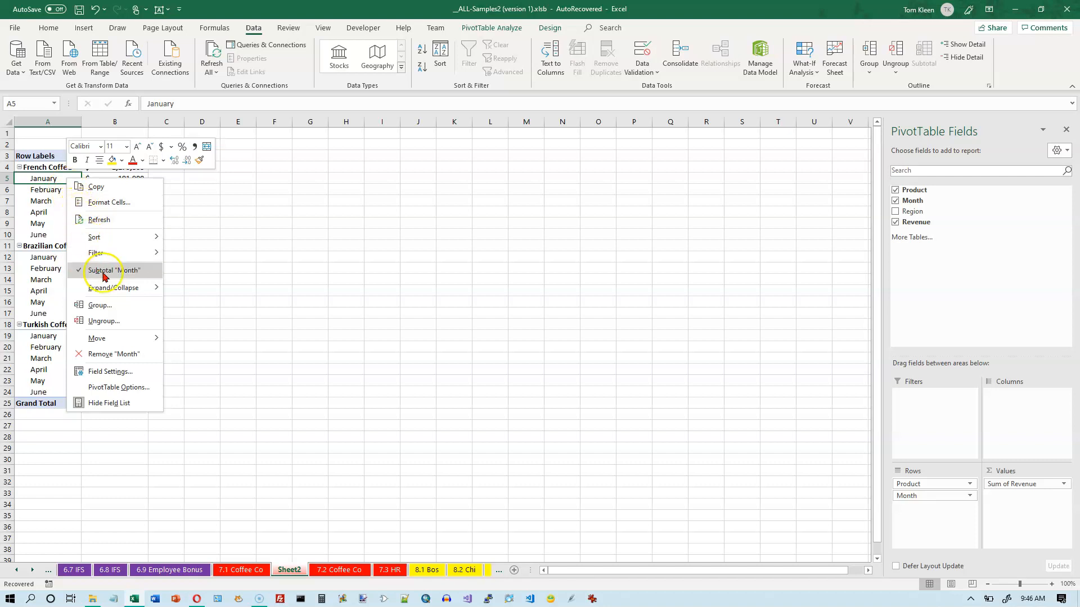
{"action": "left_click", "coordinate": [113, 237]}
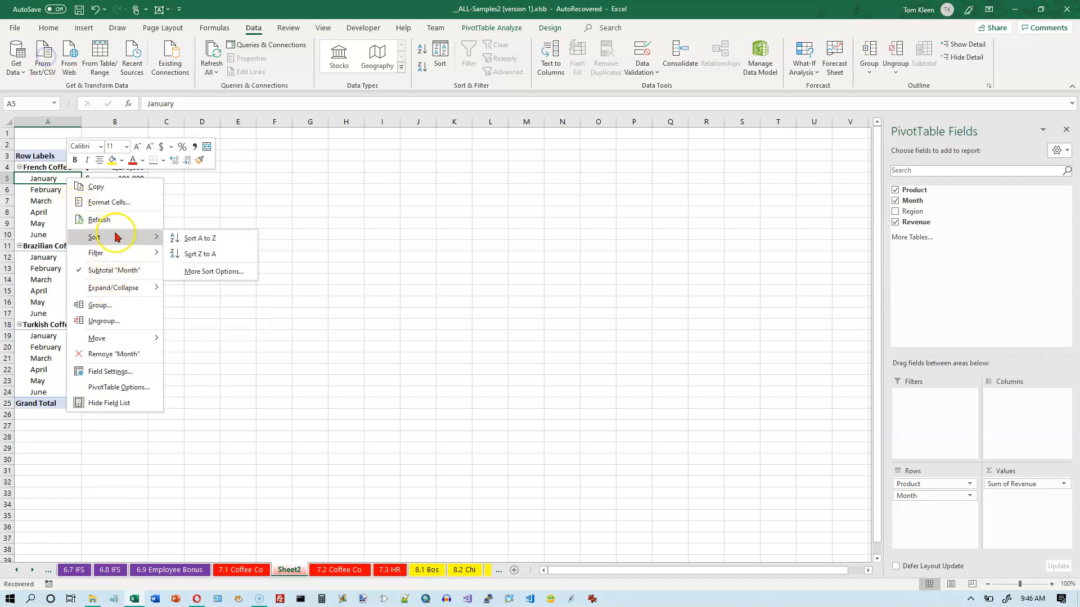
{"action": "left_click", "coordinate": [188, 256]}
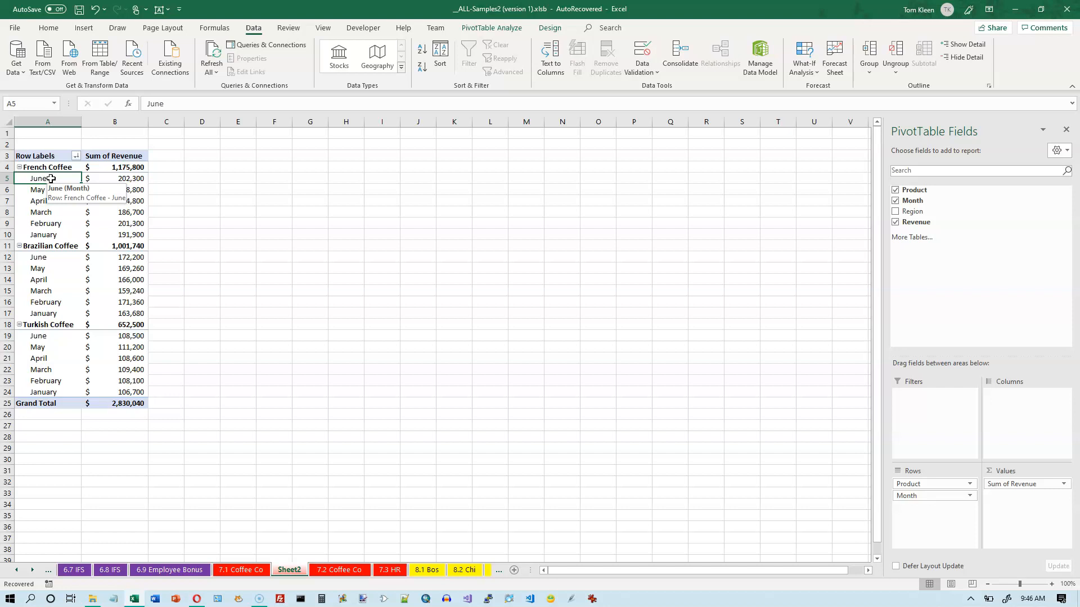
Step: Sort the PivotTable's months in ascending order (A to Z), from January to June
{"action": "right_click", "coordinate": [50, 179]}
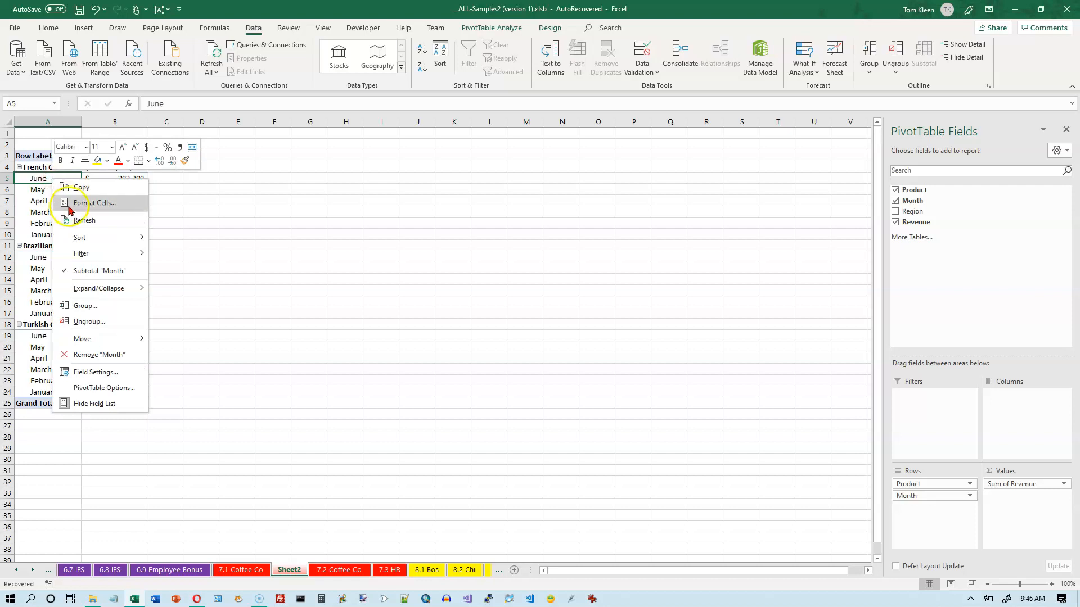
{"action": "left_click", "coordinate": [81, 239]}
{"action": "left_click", "coordinate": [181, 240]}
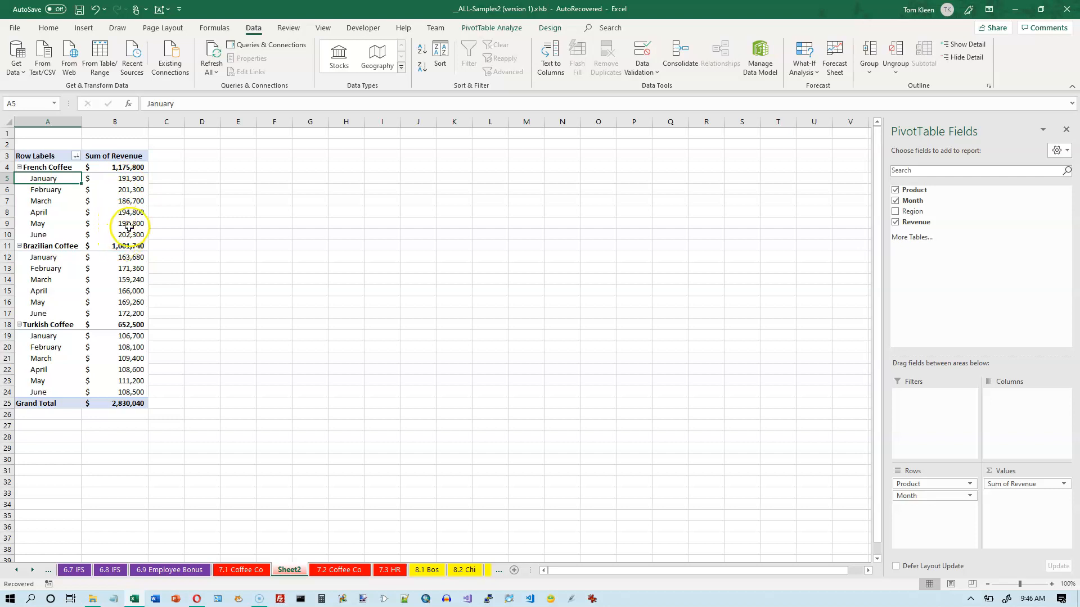
Step: Sort the months within each coffee by Sum of Revenue from largest to smallest
{"action": "left_click", "coordinate": [115, 180]}
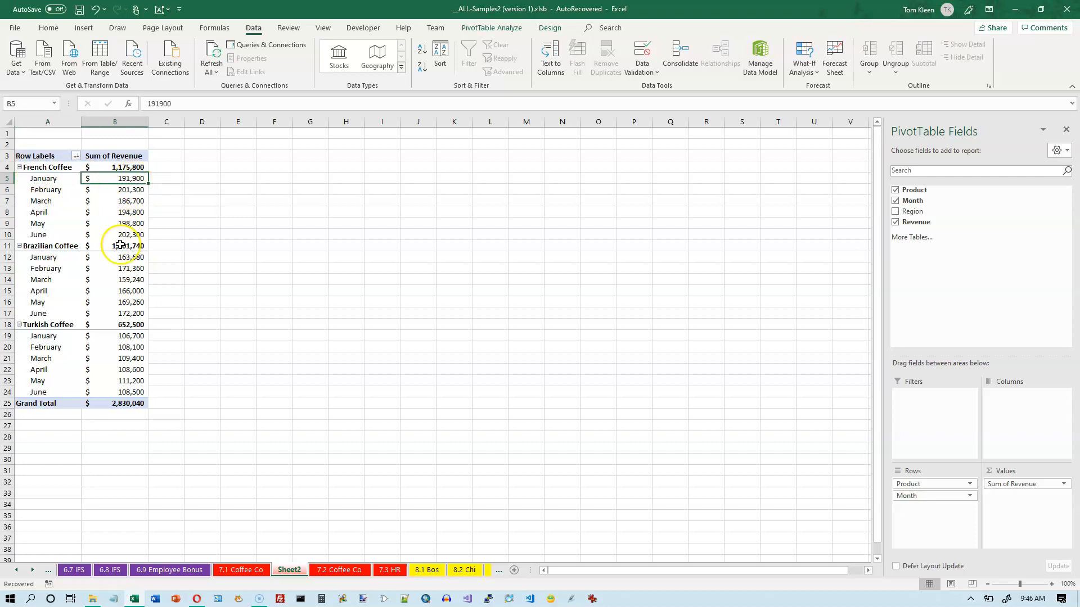
{"action": "mouse_move", "coordinate": [130, 179]}
{"action": "right_click", "coordinate": [132, 180]}
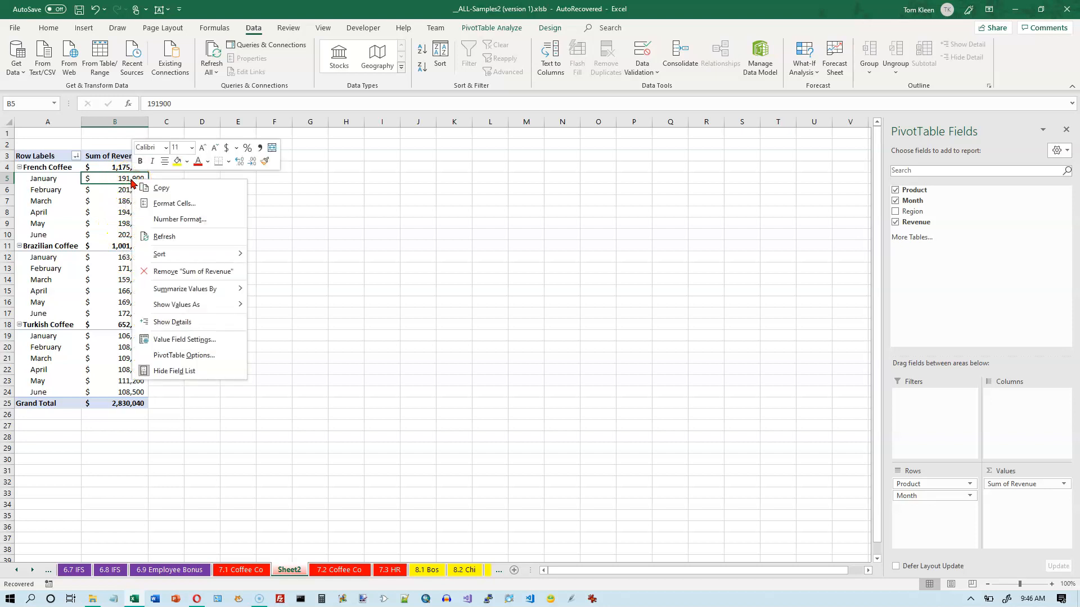
{"action": "mouse_move", "coordinate": [242, 253]}
{"action": "left_click", "coordinate": [291, 270]}
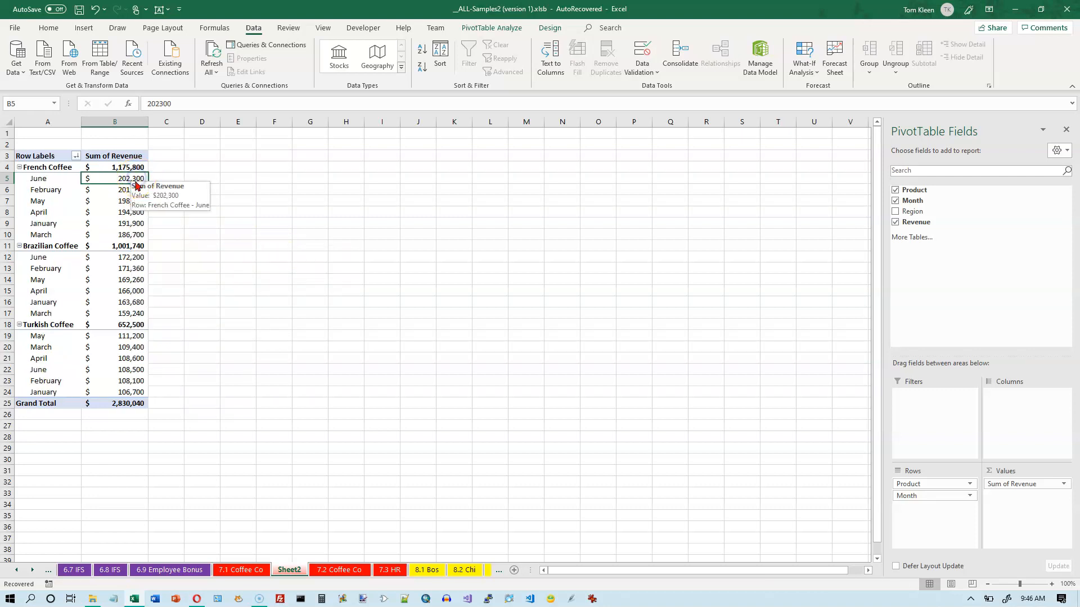
{"action": "left_click", "coordinate": [127, 260]}
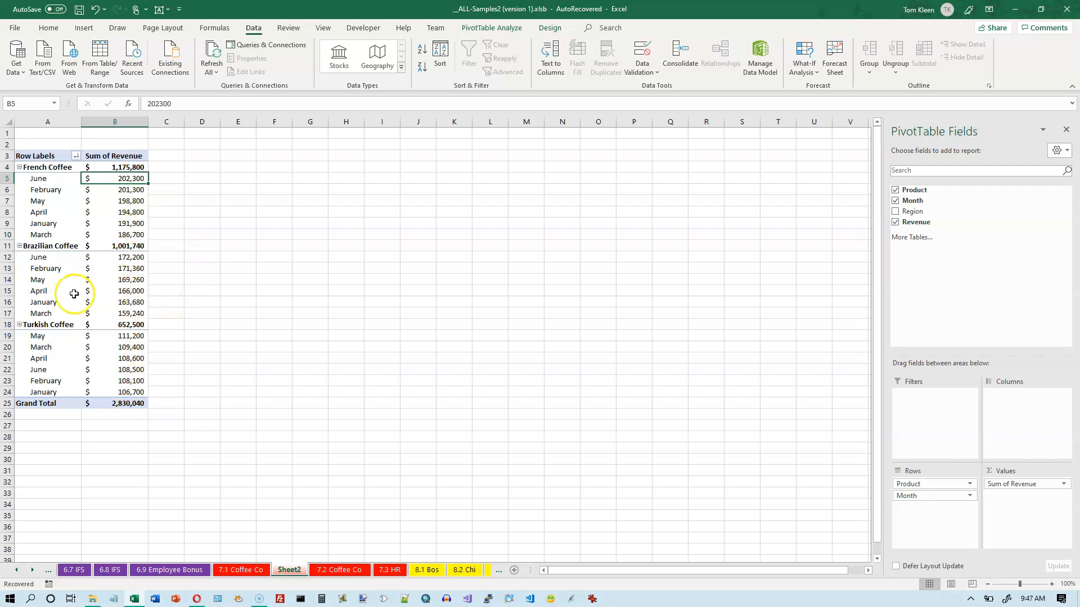
Step: Collapse the month rows of French, Brazilian and Turkish Coffee so only the product totals show
{"action": "mouse_move", "coordinate": [115, 178]}
{"action": "left_click", "coordinate": [19, 167]}
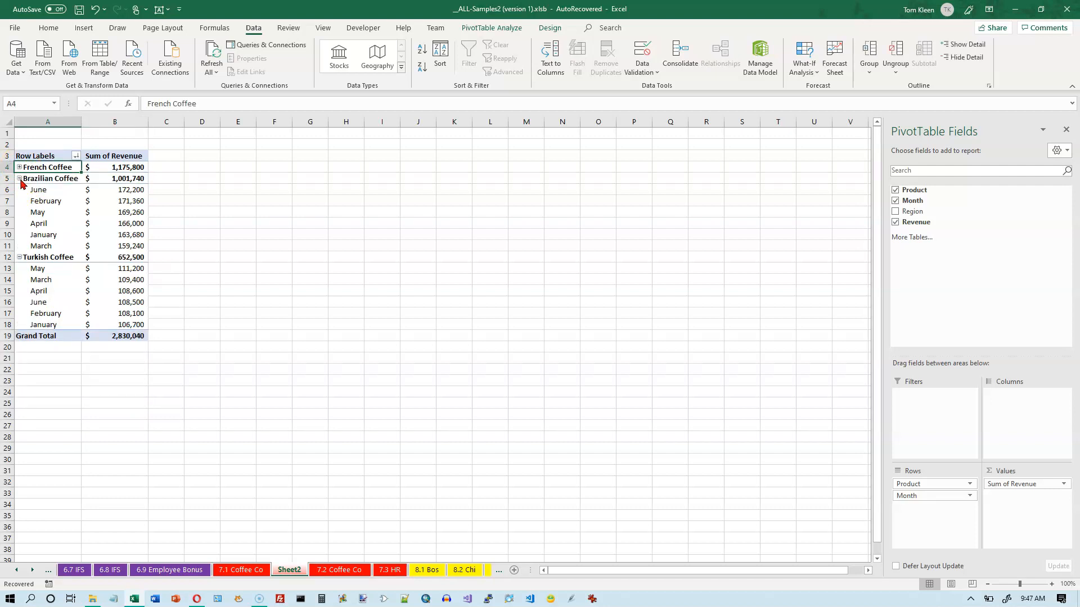
{"action": "left_click", "coordinate": [20, 179]}
{"action": "left_click", "coordinate": [20, 190]}
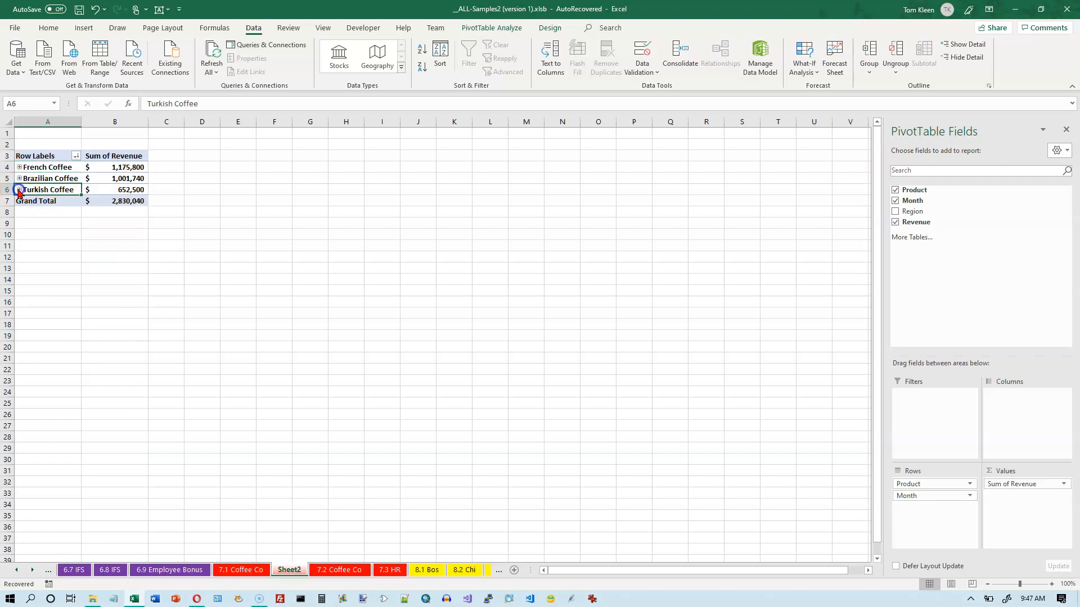
Step: Expand Turkish, Brazilian and French Coffee to show their month rows again
{"action": "left_click", "coordinate": [19, 190]}
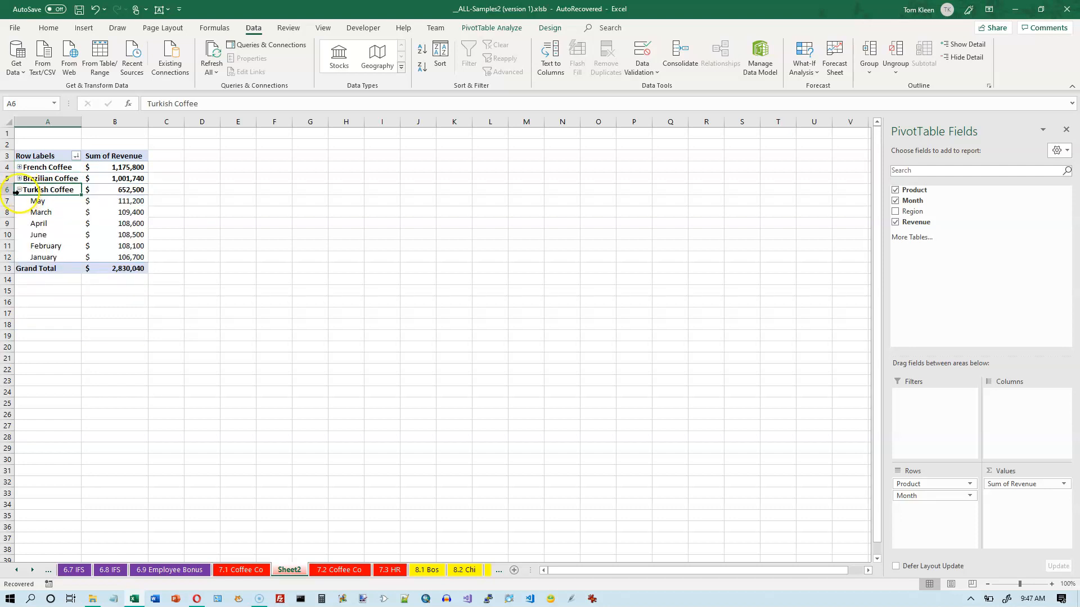
{"action": "left_click", "coordinate": [20, 178]}
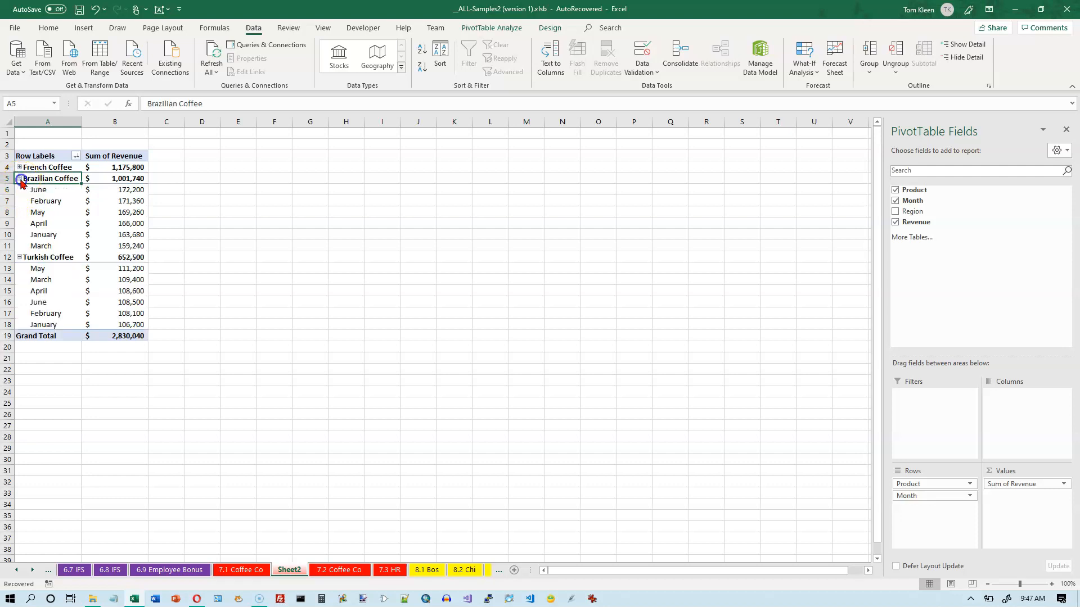
{"action": "left_click", "coordinate": [19, 167]}
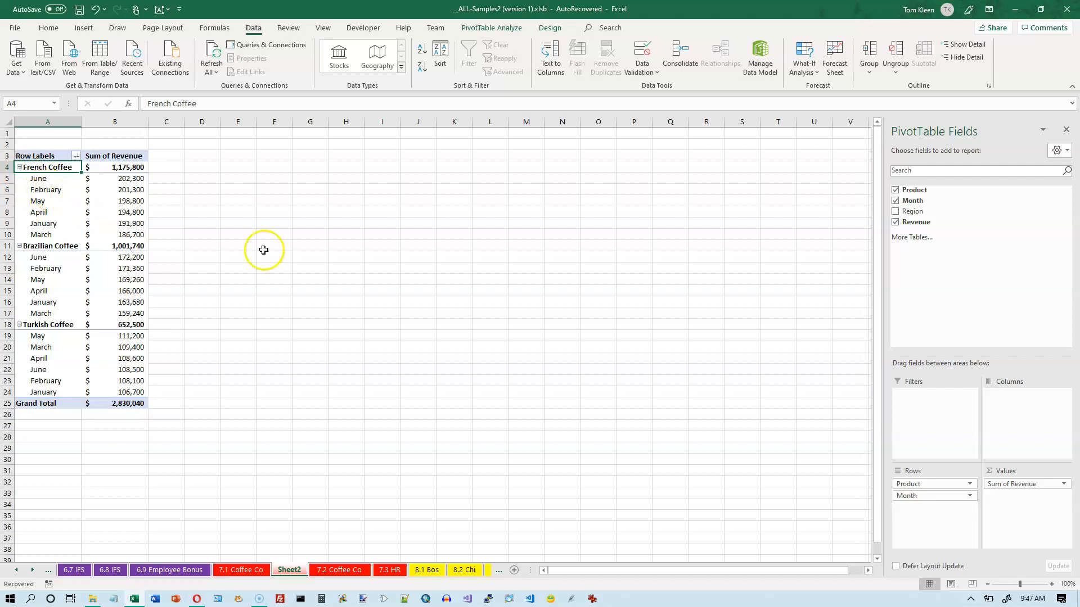
Step: Filter the PivotTable's Product row labels to Brazilian Coffee and French Coffee, excluding Turkish Coffee
{"action": "left_click", "coordinate": [76, 156]}
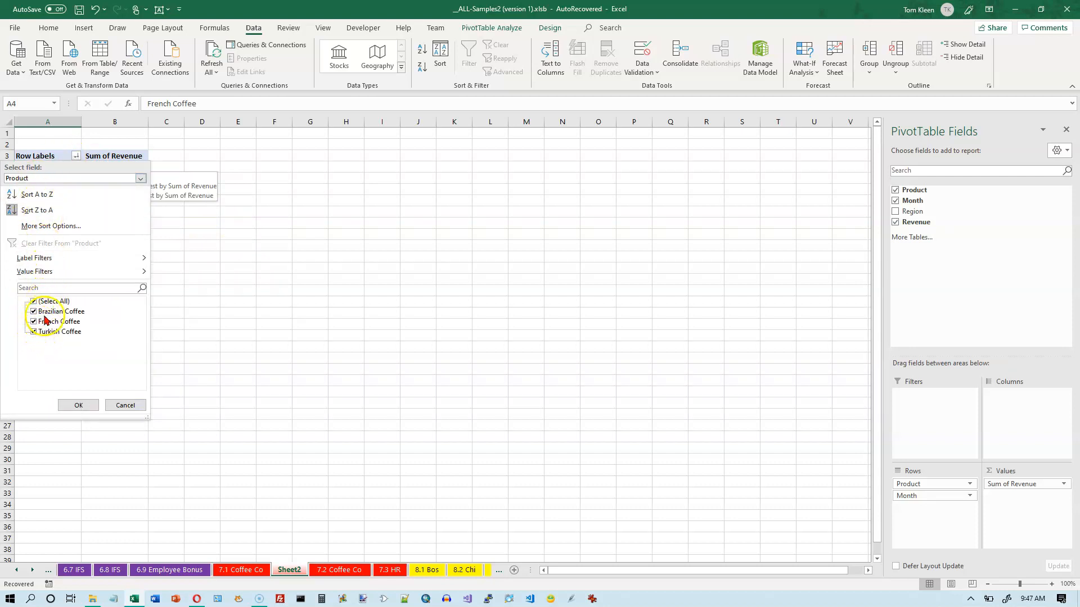
{"action": "left_click", "coordinate": [33, 301]}
{"action": "left_click", "coordinate": [34, 311]}
{"action": "left_click", "coordinate": [33, 321]}
{"action": "left_click", "coordinate": [34, 331]}
{"action": "left_click", "coordinate": [76, 404]}
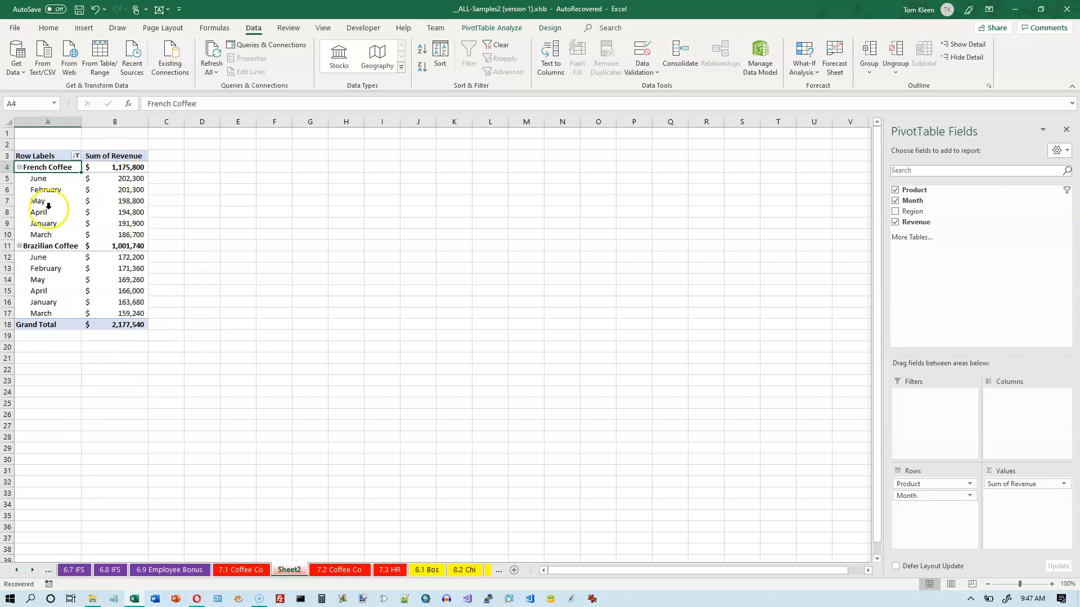
Step: Restore all products in the PivotTable's Product filter by selecting every item
{"action": "mouse_move", "coordinate": [116, 331]}
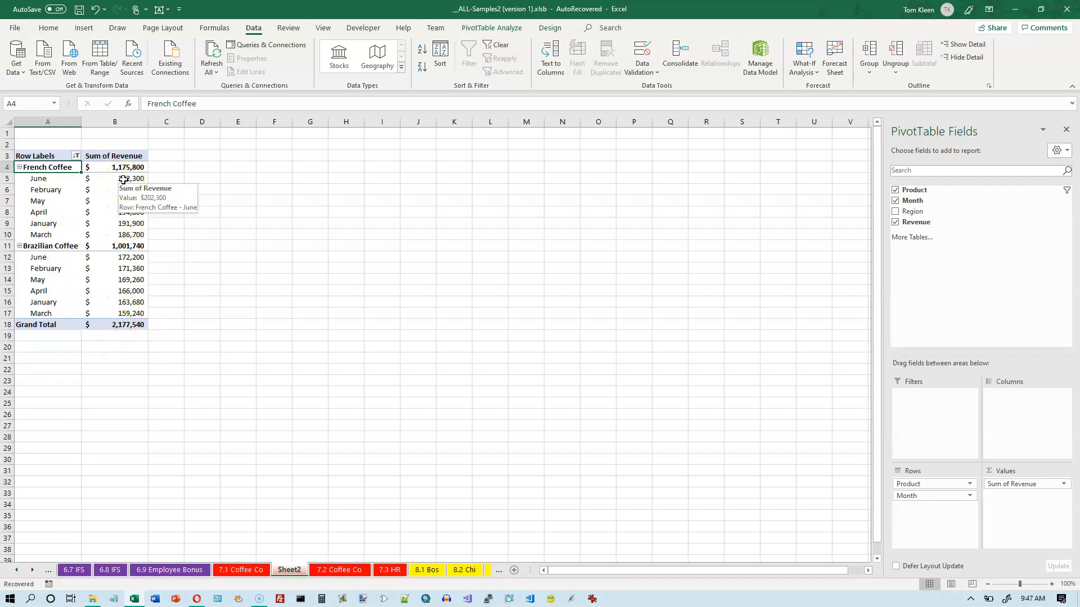
{"action": "mouse_move", "coordinate": [77, 157]}
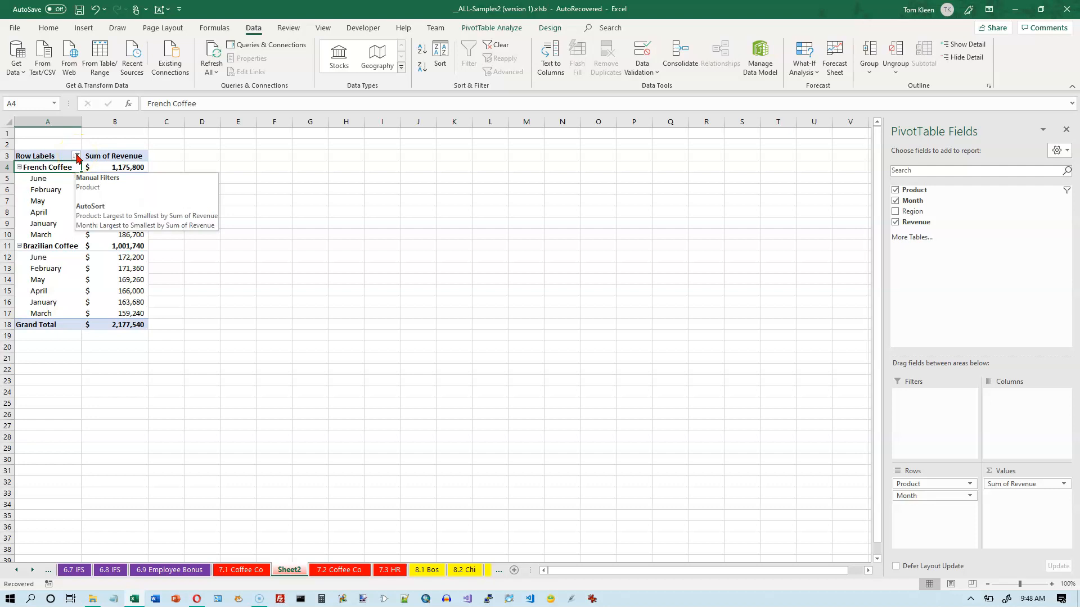
{"action": "left_click", "coordinate": [77, 157]}
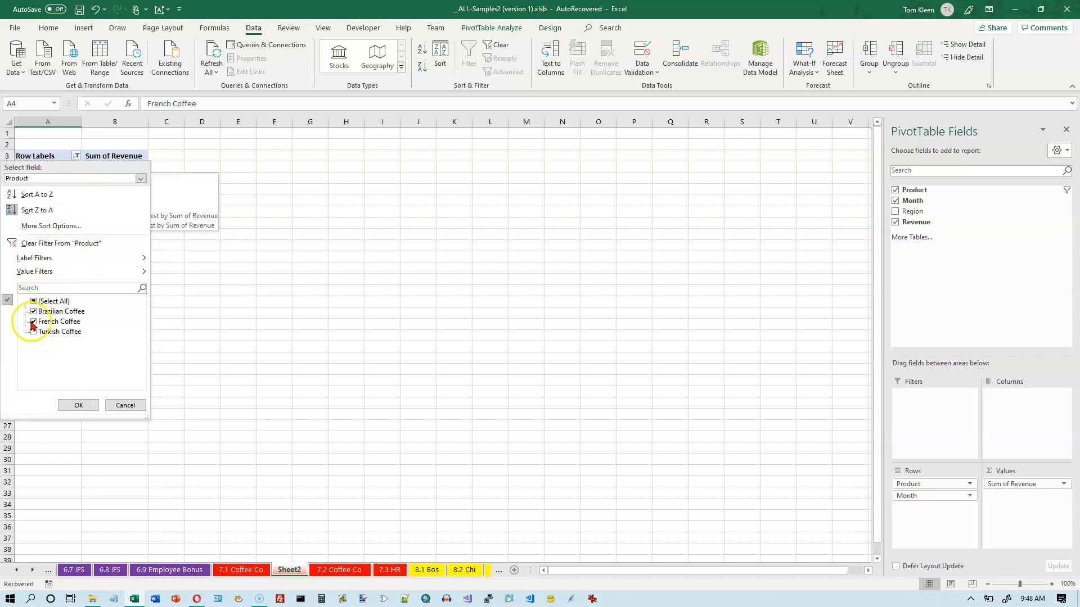
{"action": "left_click", "coordinate": [34, 301]}
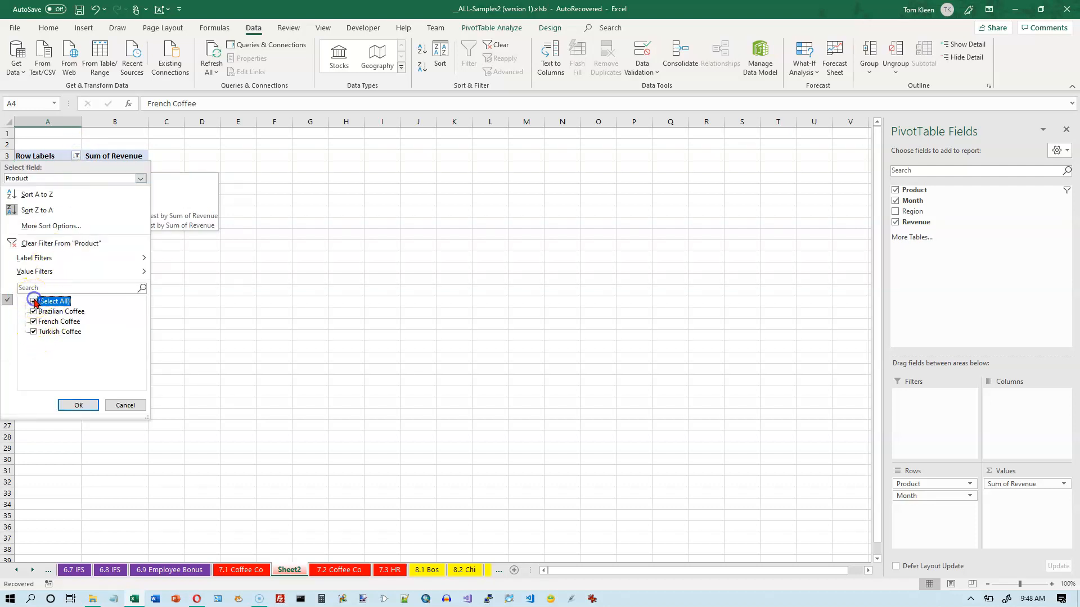
{"action": "left_click", "coordinate": [76, 405]}
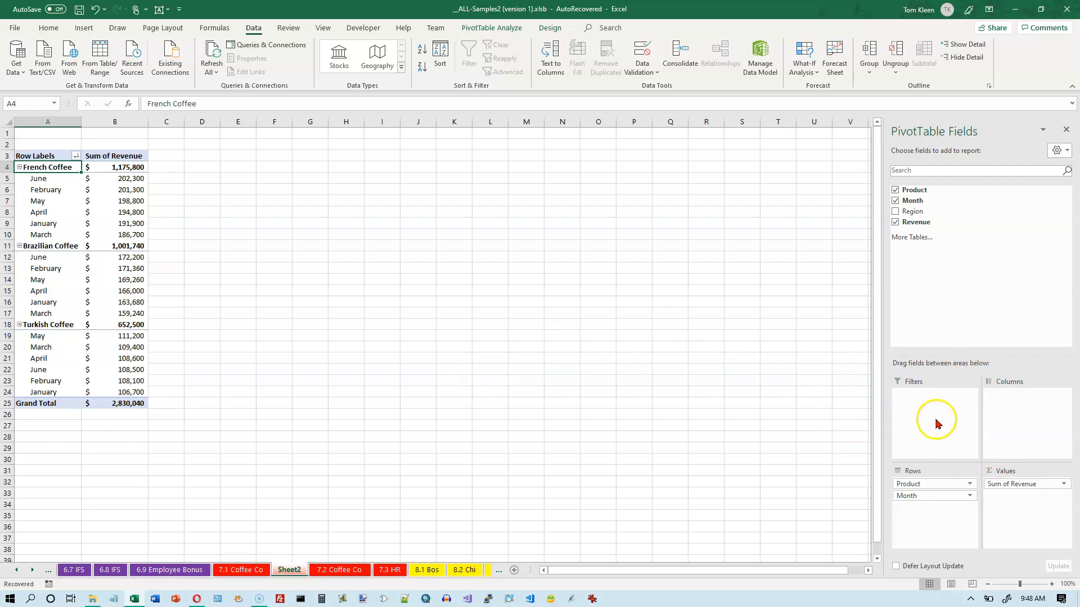
Step: Add Region to the PivotTable as a report filter, keeping only Product and Month in the rows
{"action": "left_click", "coordinate": [895, 213]}
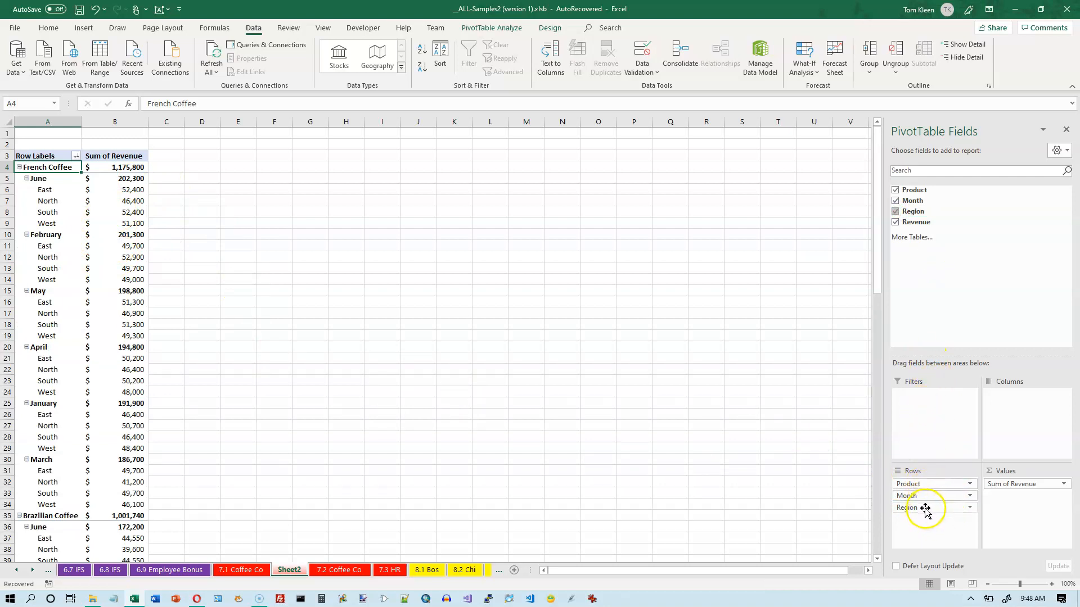
{"action": "left_click_drag", "start_coordinate": [927, 511], "coordinate": [940, 409]}
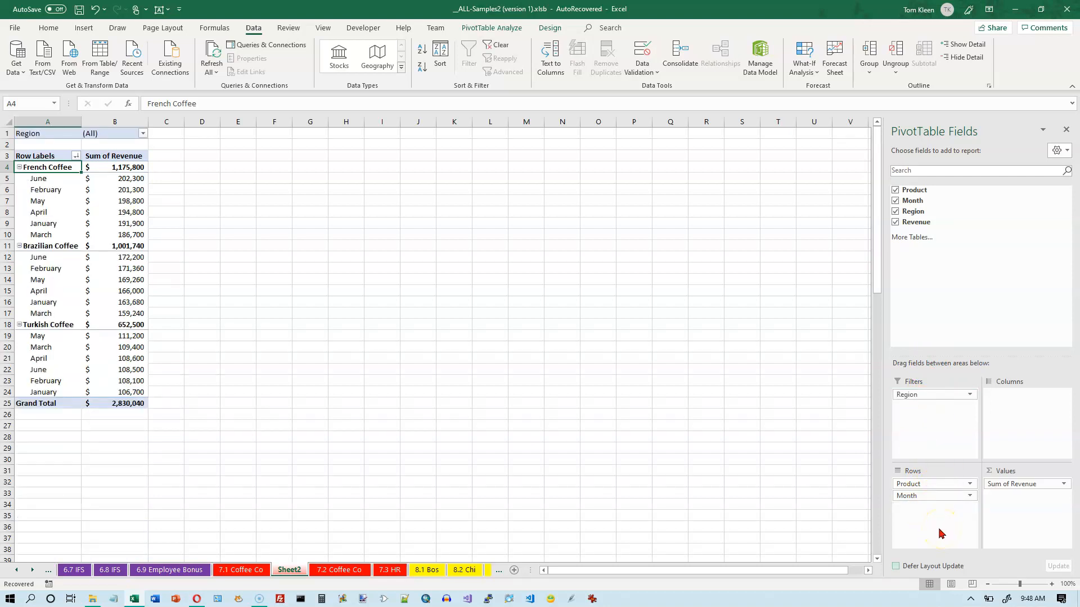
{"action": "left_click", "coordinate": [894, 210]}
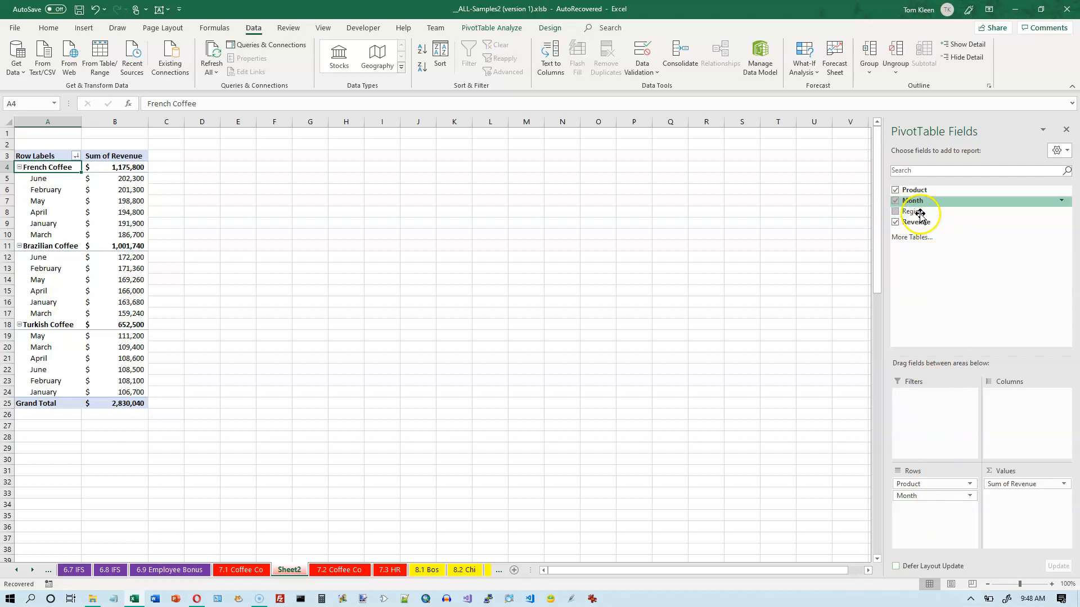
{"action": "left_click_drag", "start_coordinate": [911, 214], "coordinate": [930, 406]}
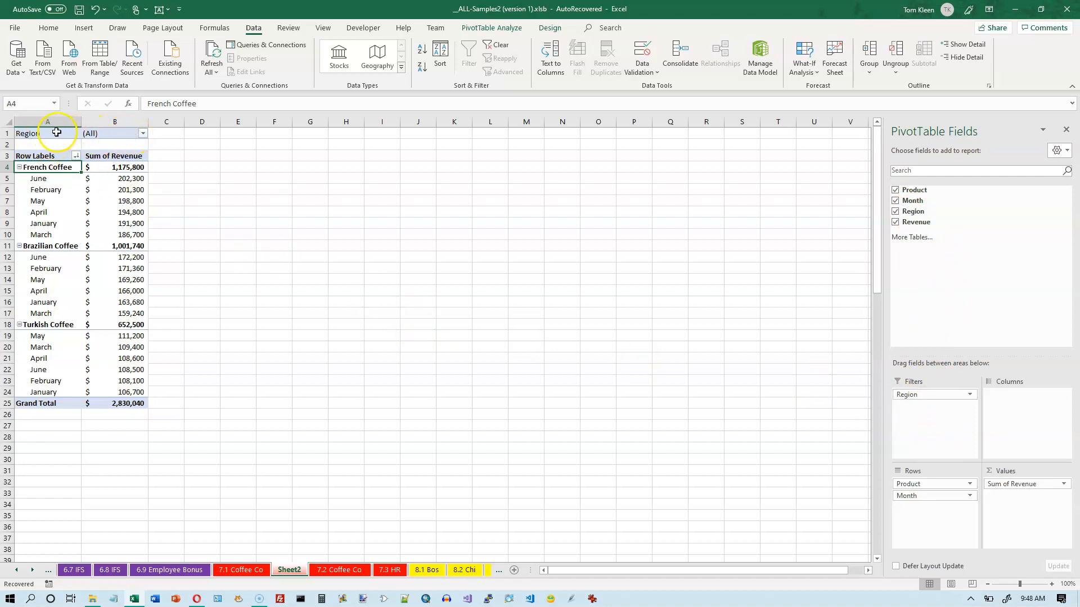
Step: Filter the PivotTable to the East region
{"action": "left_click", "coordinate": [144, 134]}
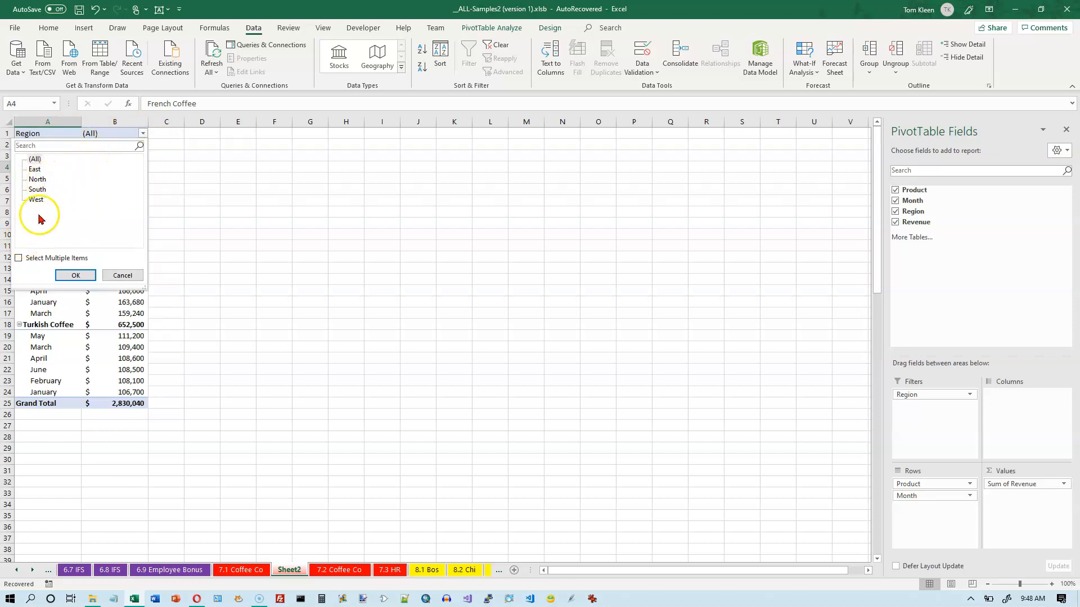
{"action": "left_click", "coordinate": [35, 171]}
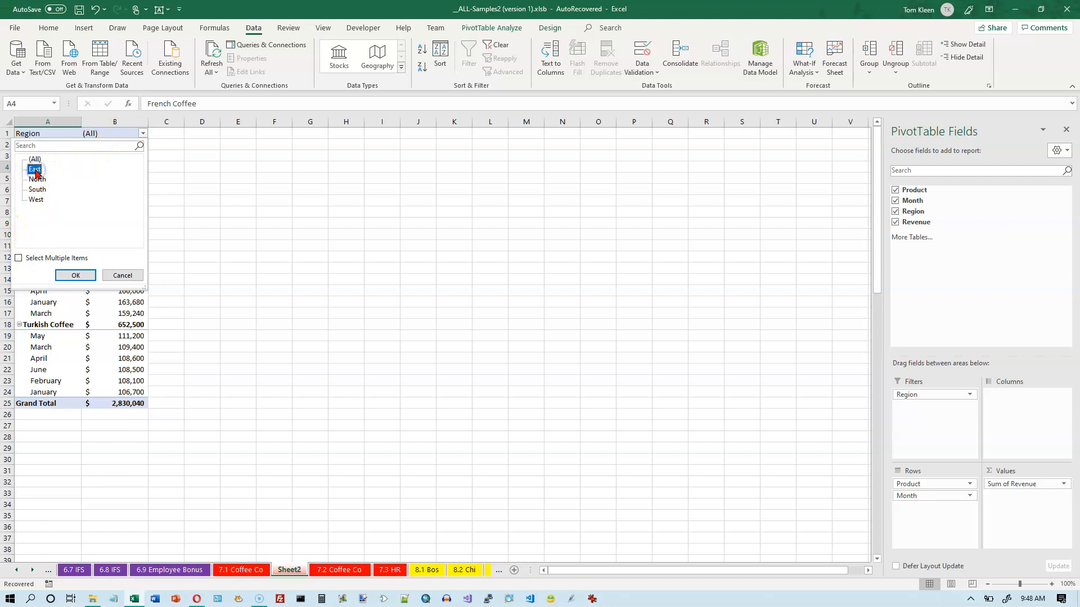
{"action": "left_click", "coordinate": [74, 276]}
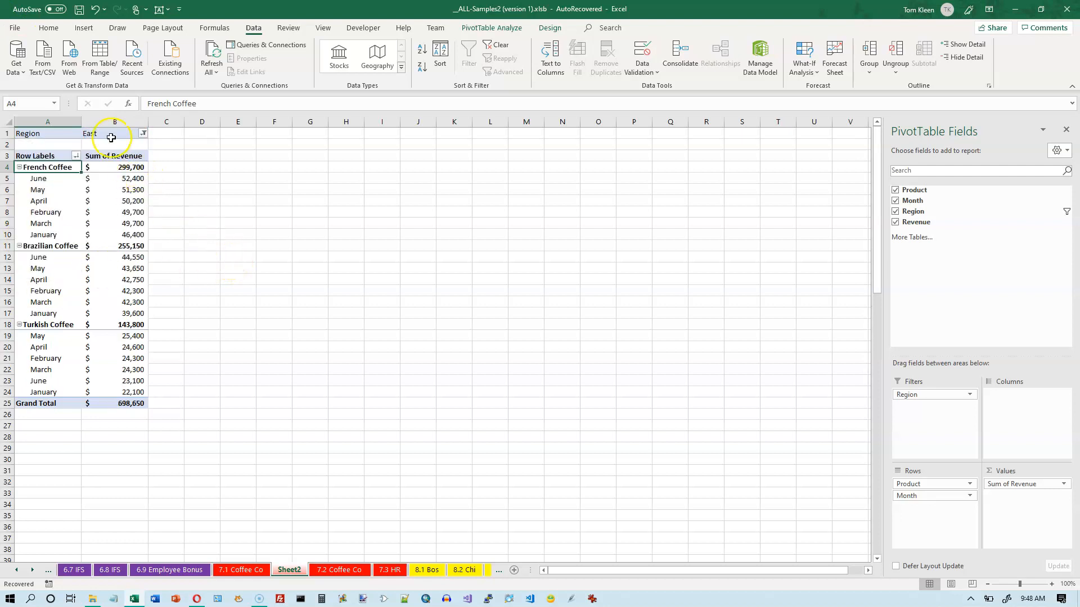
Step: Allow multiple items in the Region filter and select North and South in place of East
{"action": "left_click", "coordinate": [143, 135]}
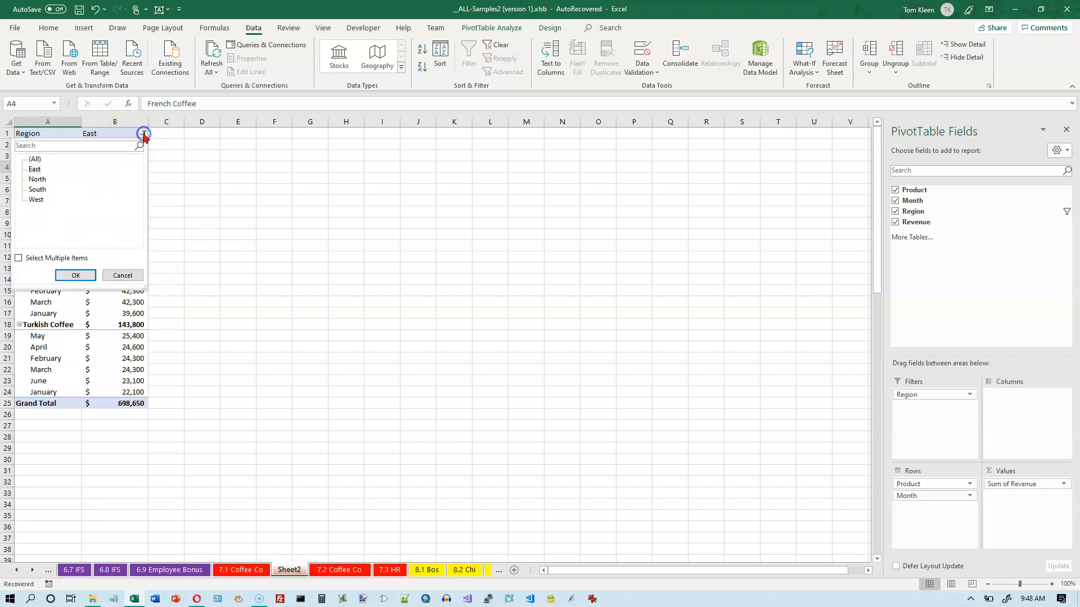
{"action": "left_click", "coordinate": [19, 259]}
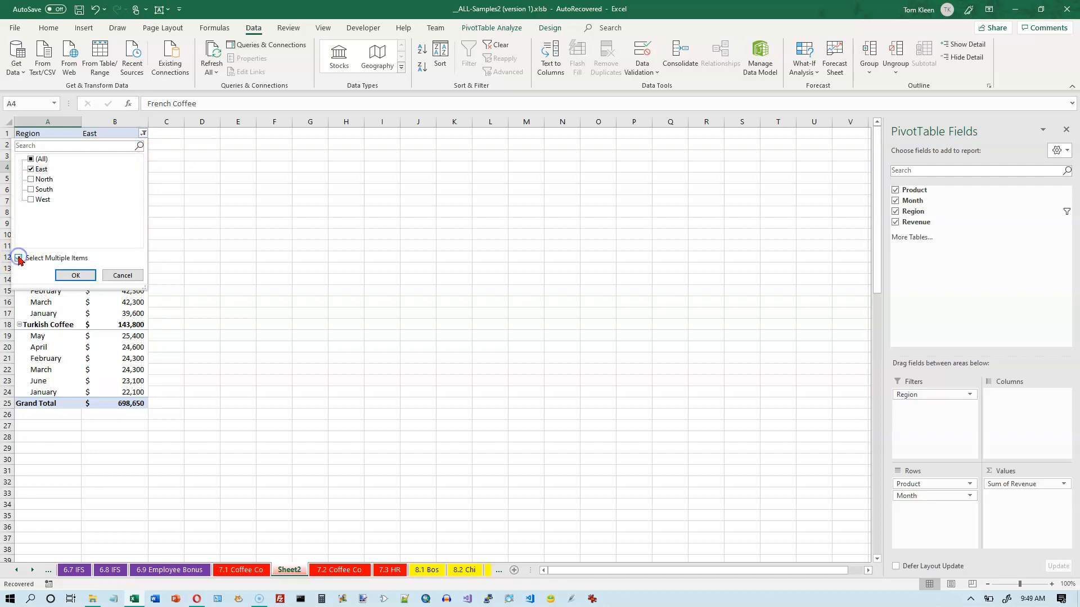
{"action": "left_click", "coordinate": [30, 169]}
{"action": "left_click", "coordinate": [31, 178]}
{"action": "left_click", "coordinate": [32, 190]}
{"action": "left_click", "coordinate": [67, 275]}
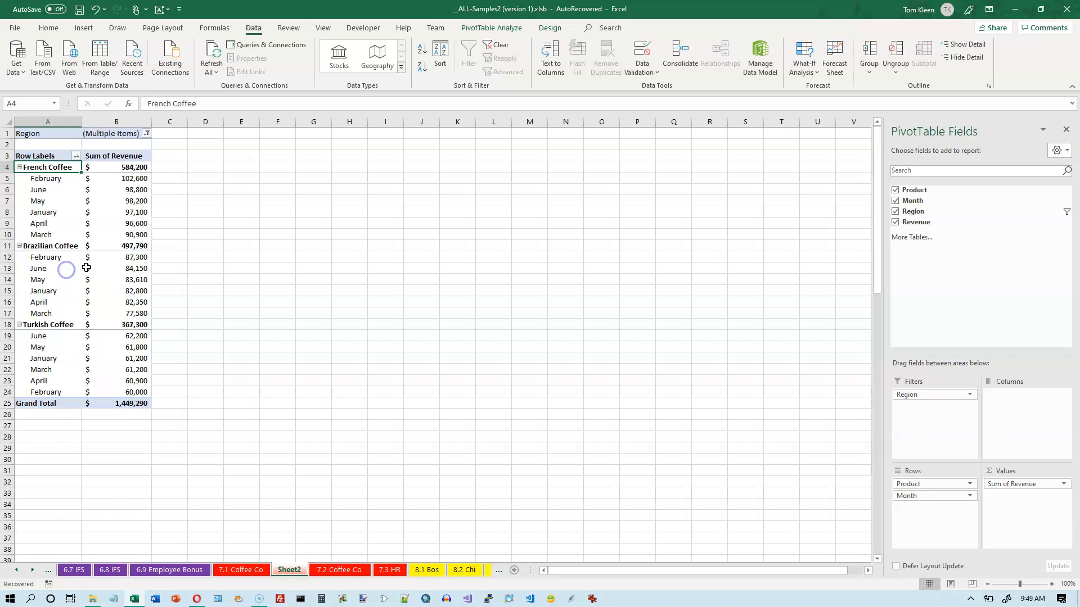